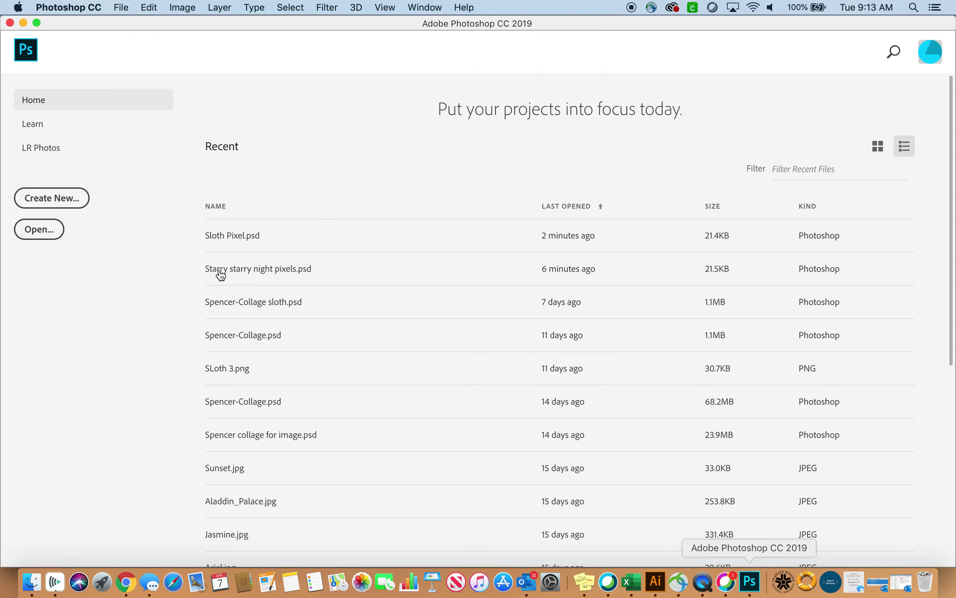
# - Start a new Print document and name it with the user's surname followed by "-Pixel art"
pyautogui.moveTo(339, 24); pyautogui.dragTo(679, 15)
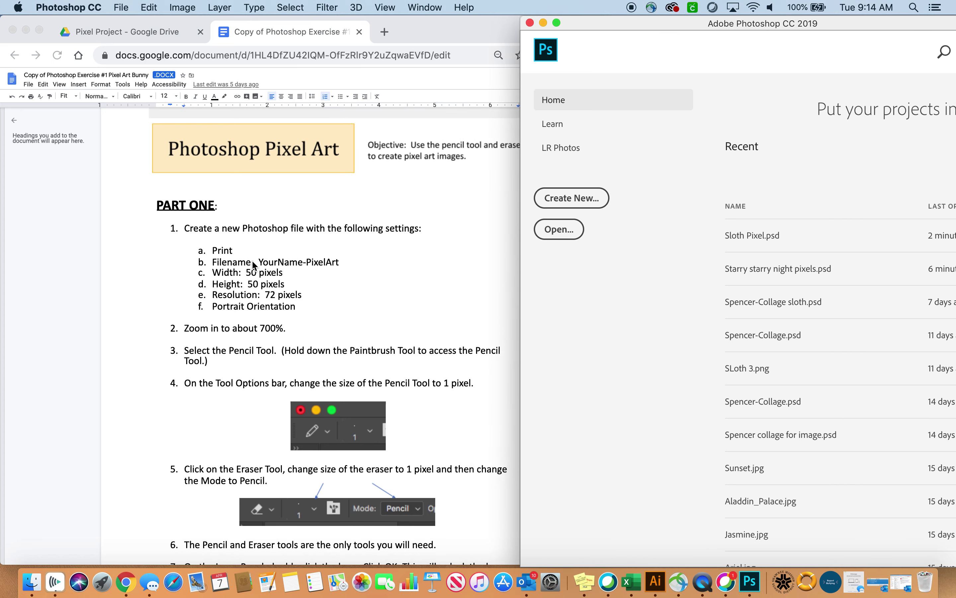
pyautogui.moveTo(804, 23); pyautogui.dragTo(682, 23)
pyautogui.click(480, 196)
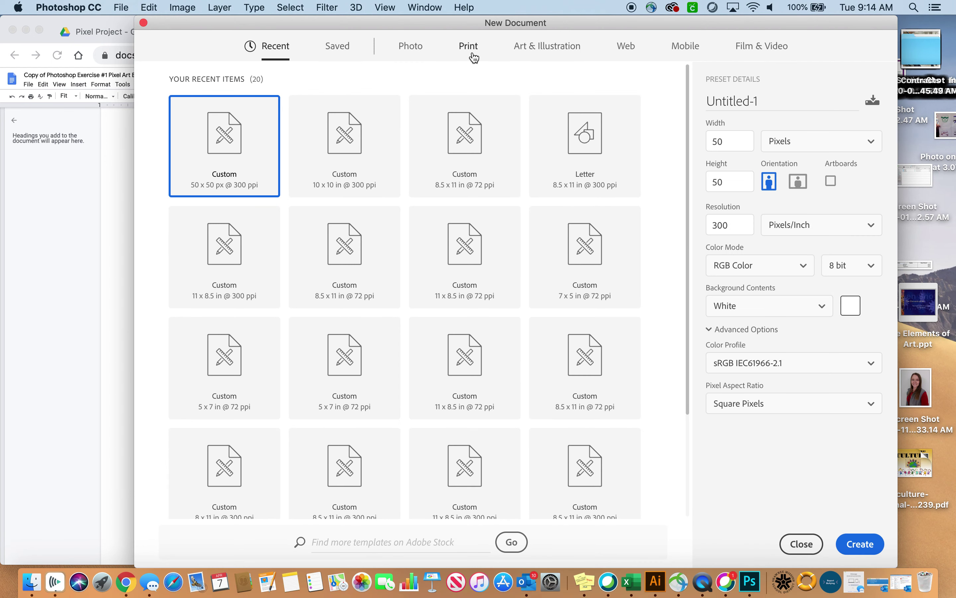
pyautogui.click(474, 58)
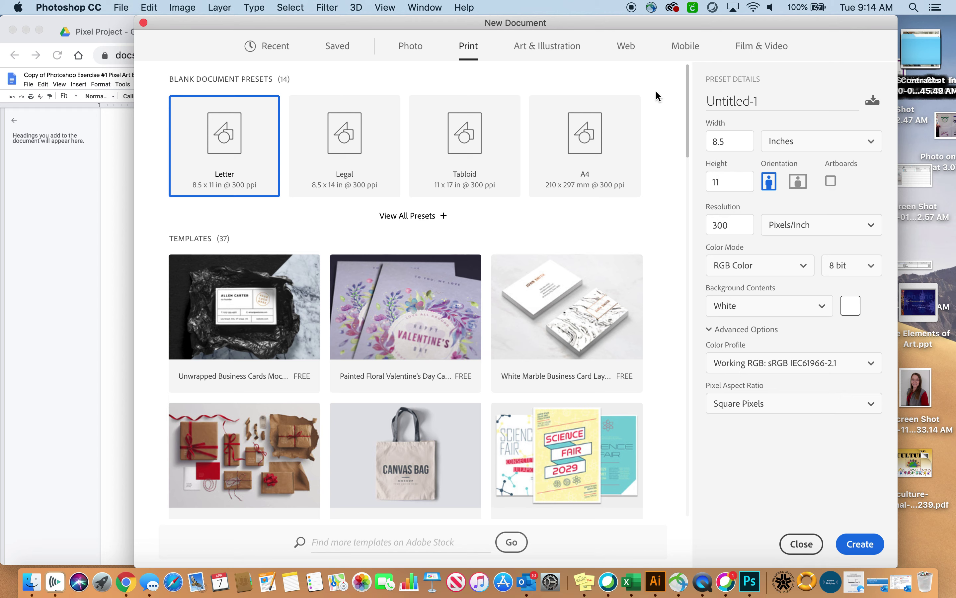
pyautogui.moveTo(755, 102); pyautogui.dragTo(680, 112)
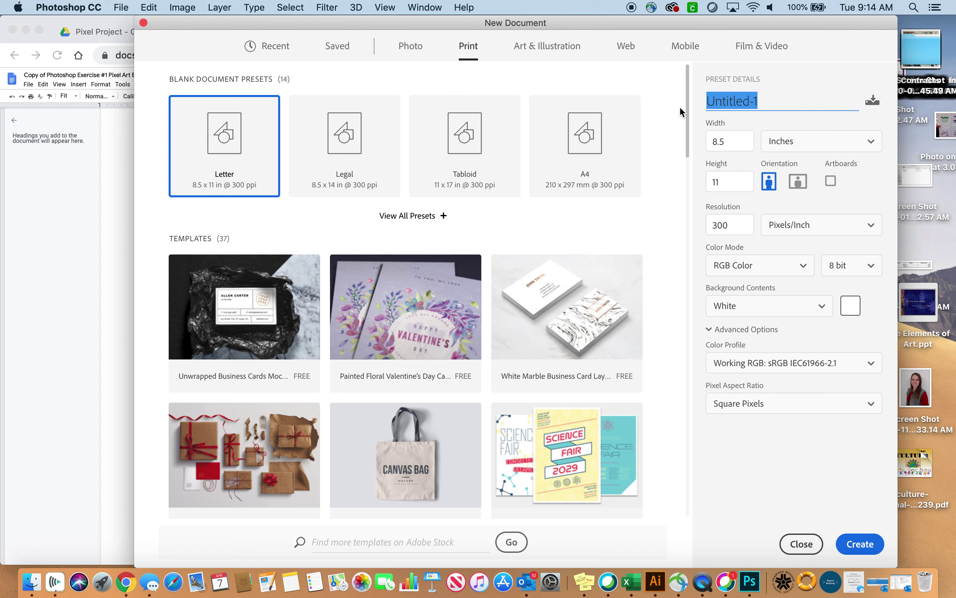
pyautogui.write('Spencer')
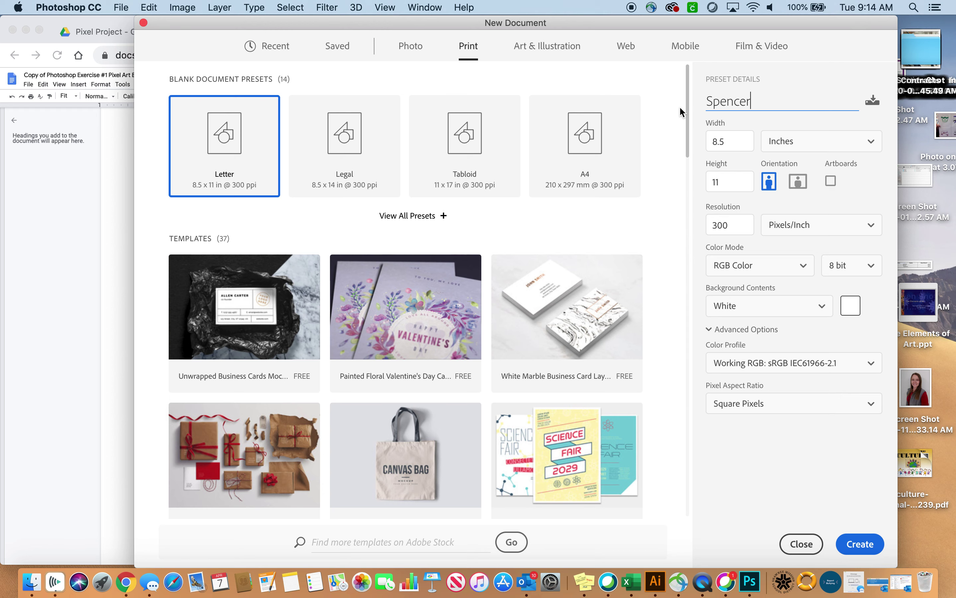
pyautogui.write('-Pixel art')
# - Set the new document's units to pixels, with a width of 50 and a height of 50
pyautogui.moveTo(448, 27); pyautogui.dragTo(721, 26)
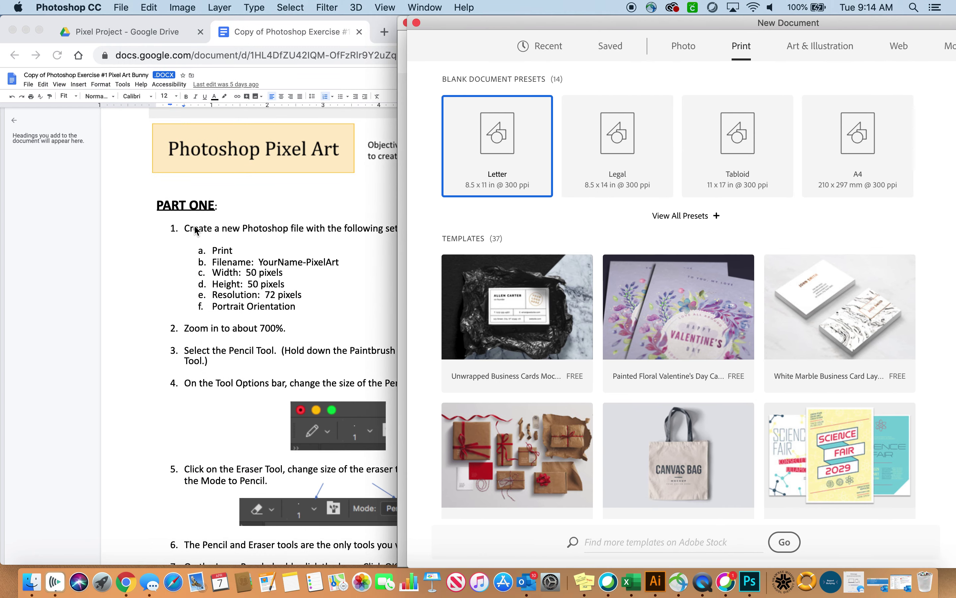
pyautogui.moveTo(780, 20); pyautogui.dragTo(521, 14)
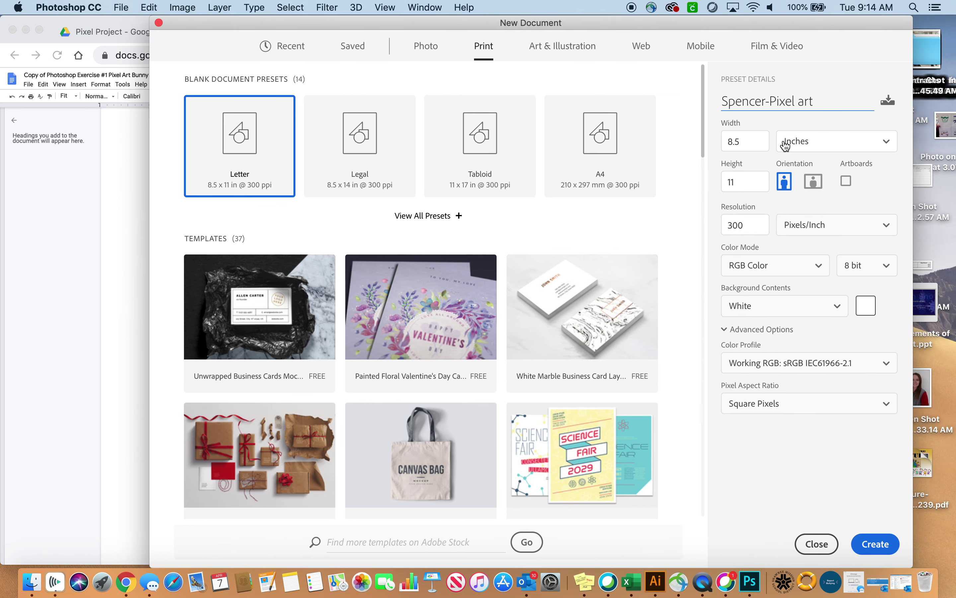
pyautogui.click(810, 149)
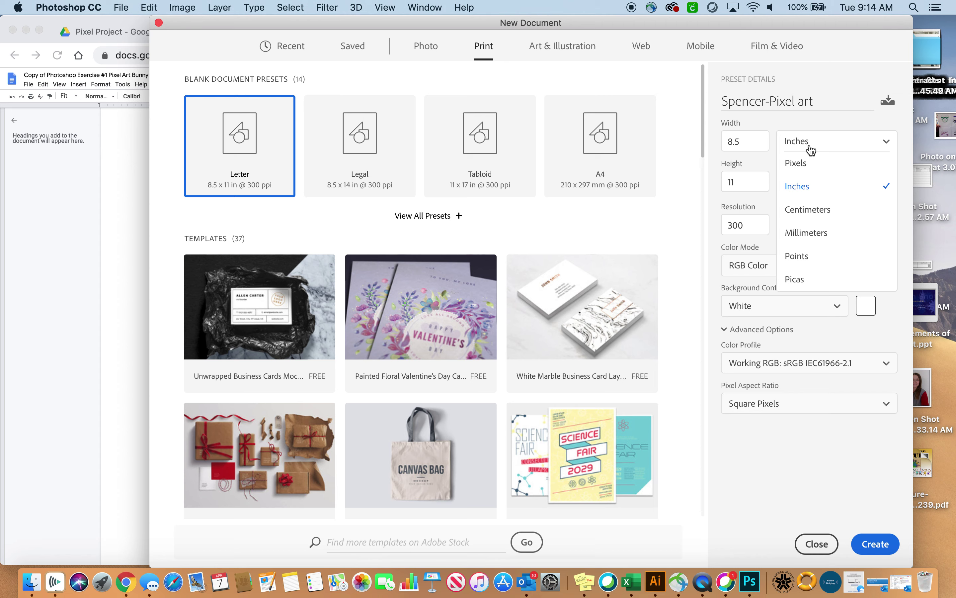
pyautogui.click(810, 150)
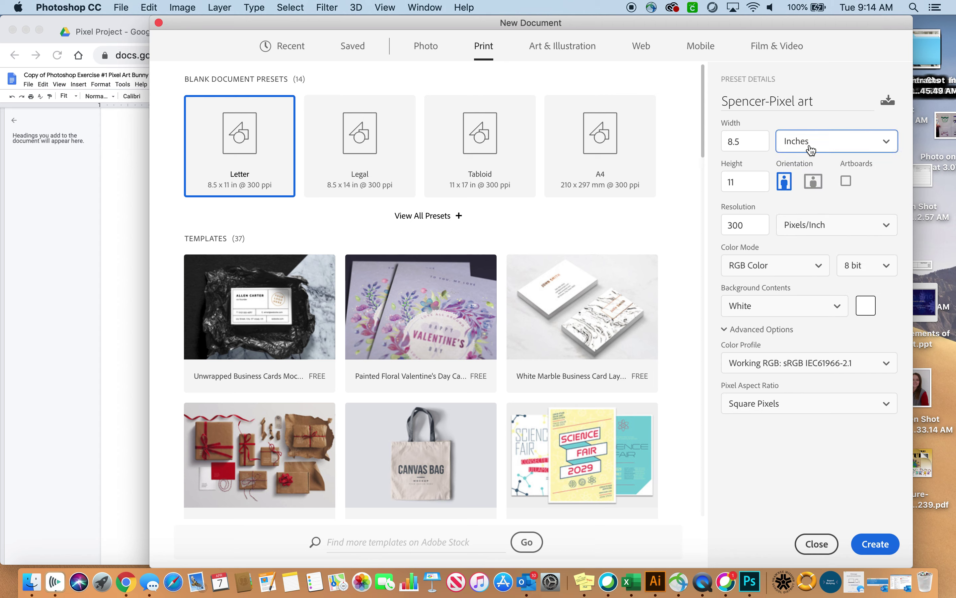
pyautogui.click(884, 141)
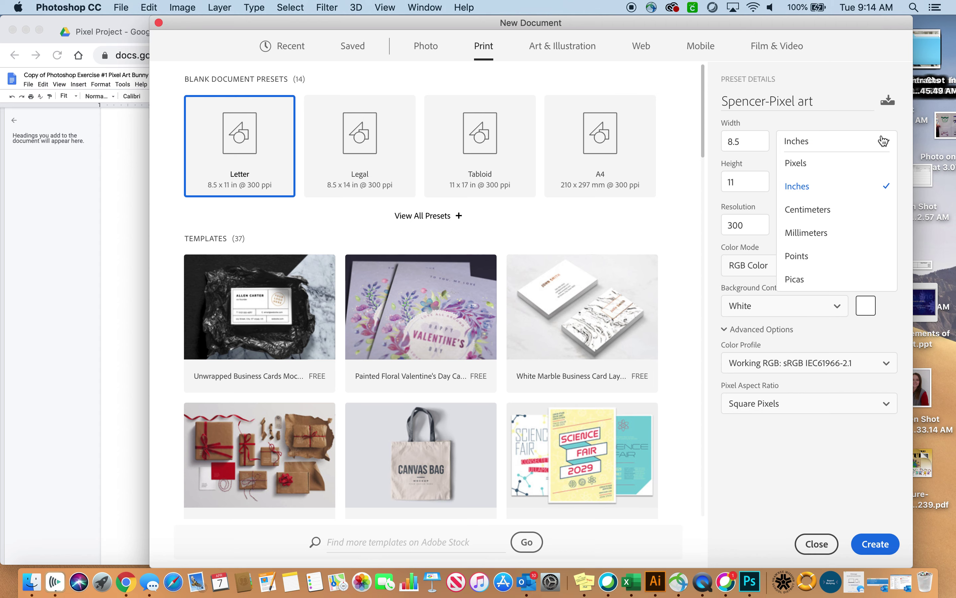
pyautogui.click(801, 166)
pyautogui.doubleClick(757, 141)
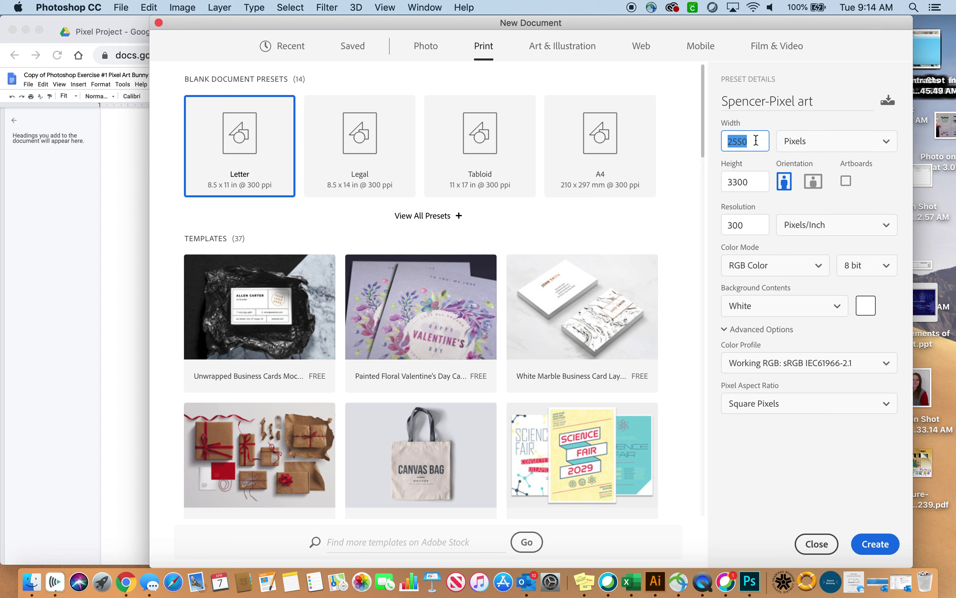
pyautogui.write('5')
pyautogui.doubleClick(757, 183)
pyautogui.write('50')
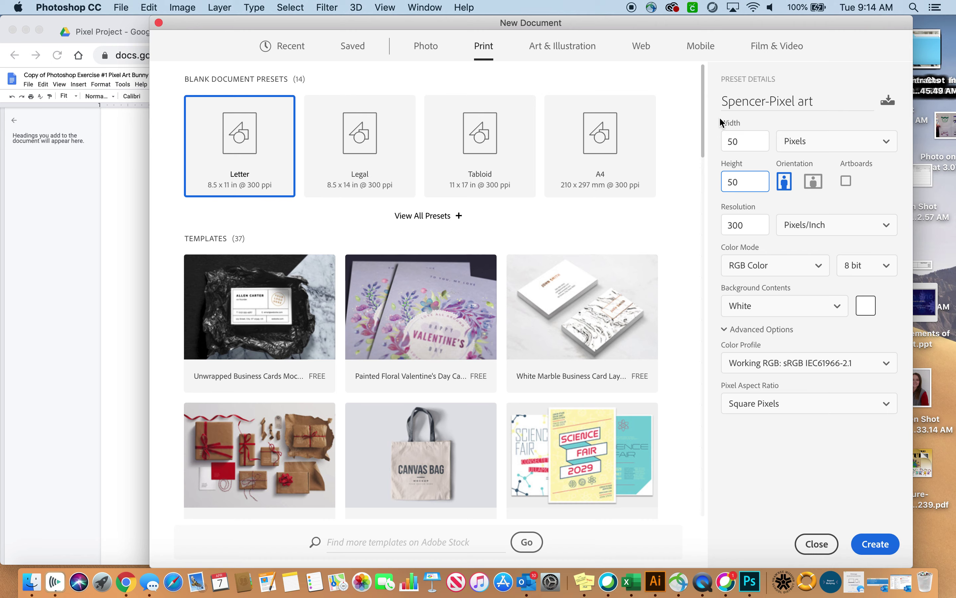
pyautogui.doubleClick(748, 143)
pyautogui.doubleClick(744, 185)
# - Set the resolution to 72 pixels/inch and create the document
pyautogui.moveTo(306, 31); pyautogui.dragTo(682, 31)
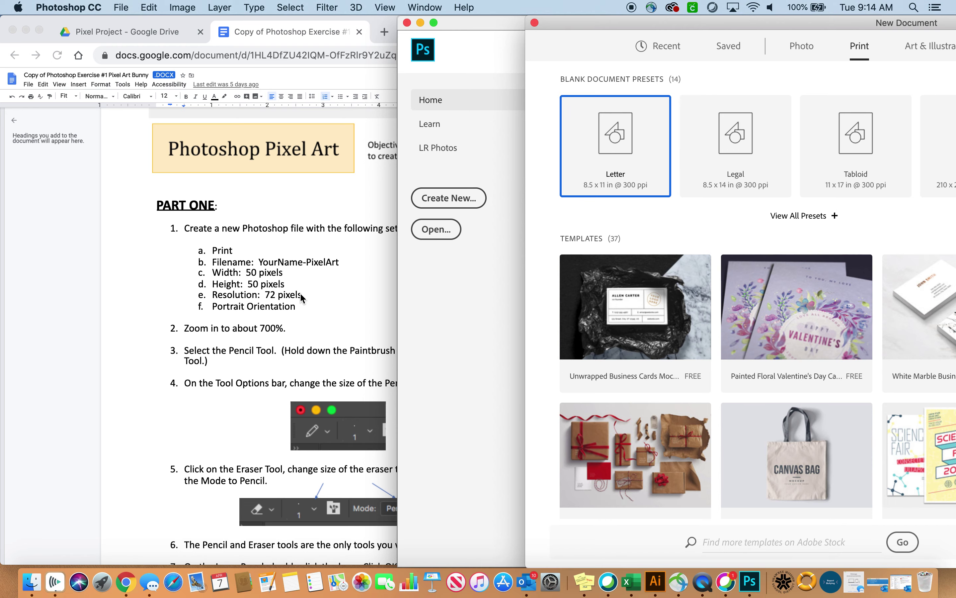
pyautogui.moveTo(761, 37); pyautogui.dragTo(358, 16)
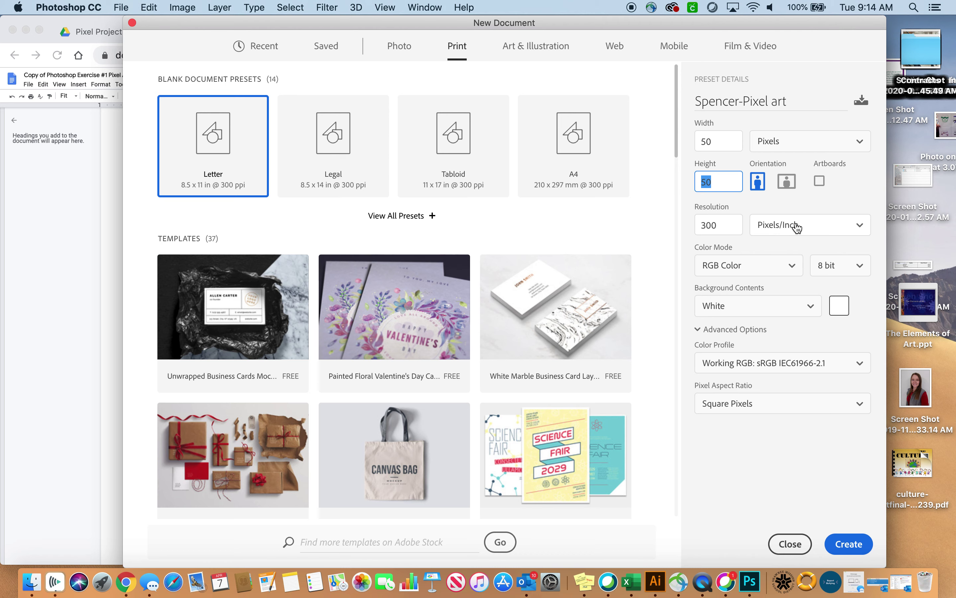
pyautogui.doubleClick(728, 226)
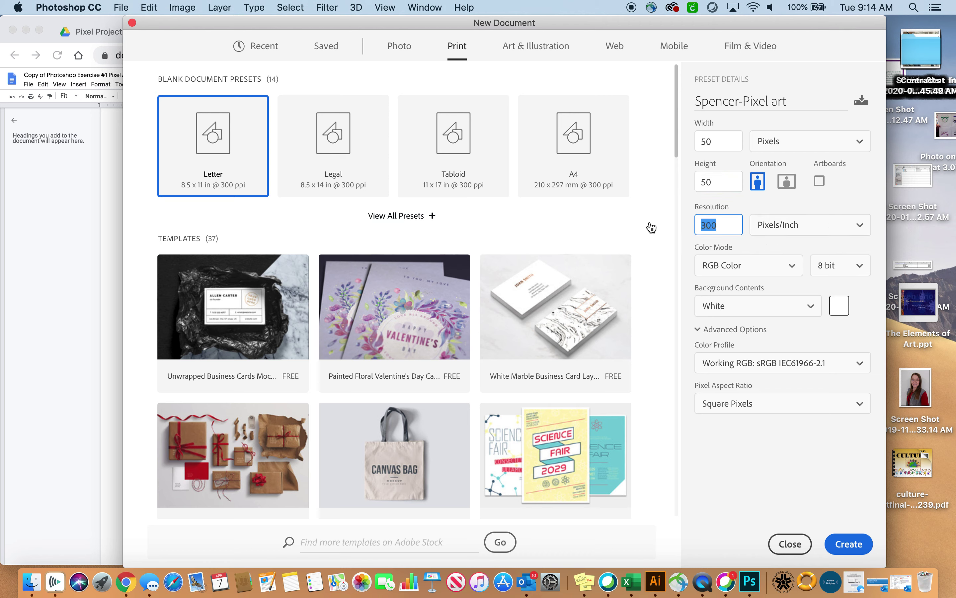
pyautogui.write('72')
pyautogui.moveTo(243, 23)
pyautogui.mouseDown()
pyautogui.moveTo(624, 25)
pyautogui.moveTo(227, 24)
pyautogui.mouseUp()
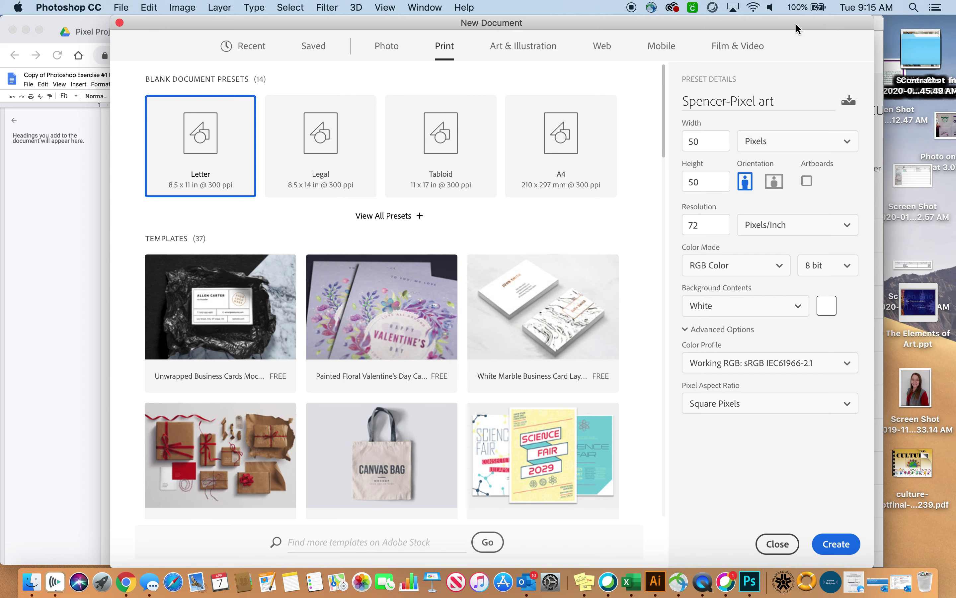
pyautogui.click(853, 542)
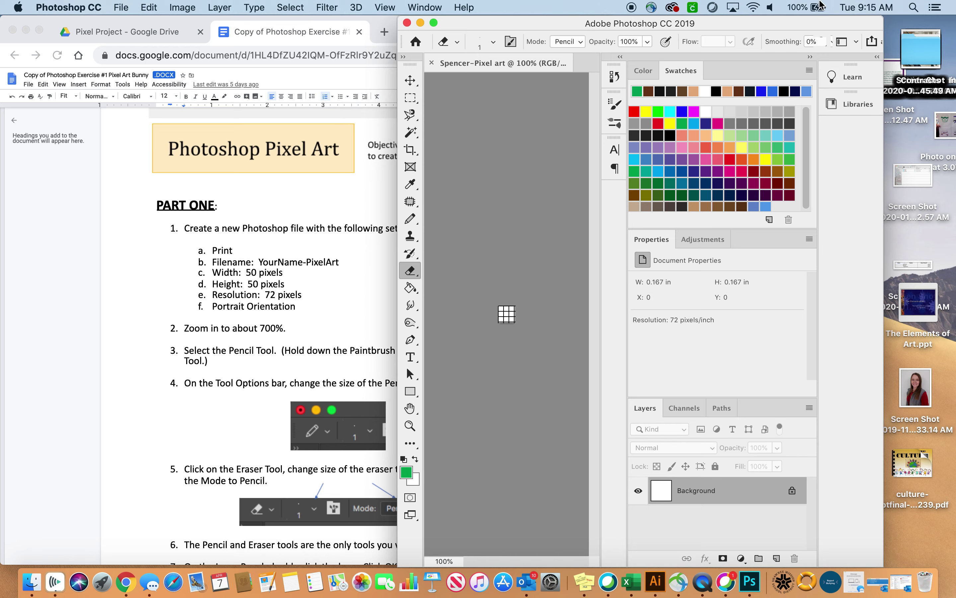
# - Enlarge the window and set the canvas zoom to 2500%
pyautogui.click(433, 22)
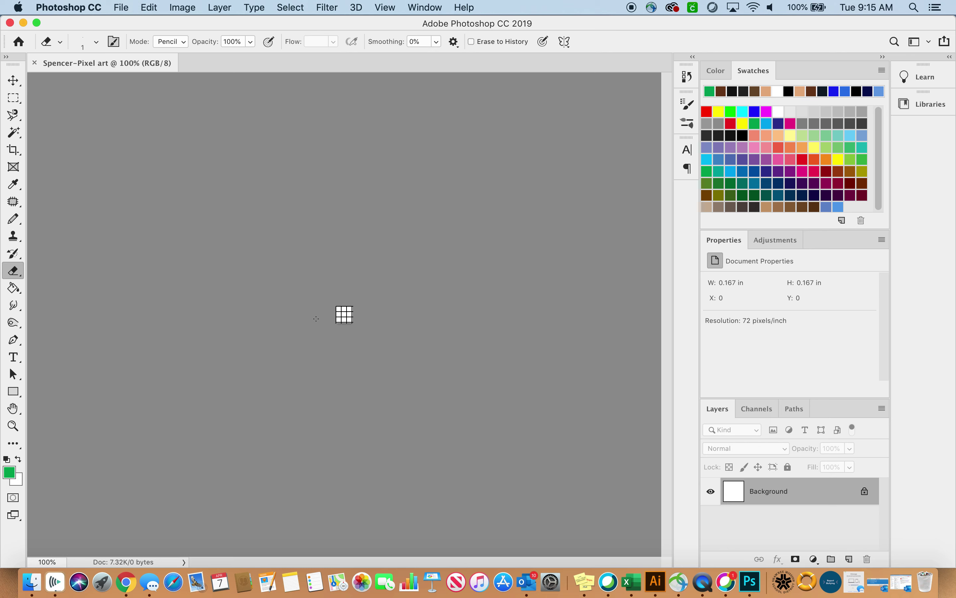
pyautogui.scroll(8, 353, 297)
pyautogui.scroll(-1, 322, 308)
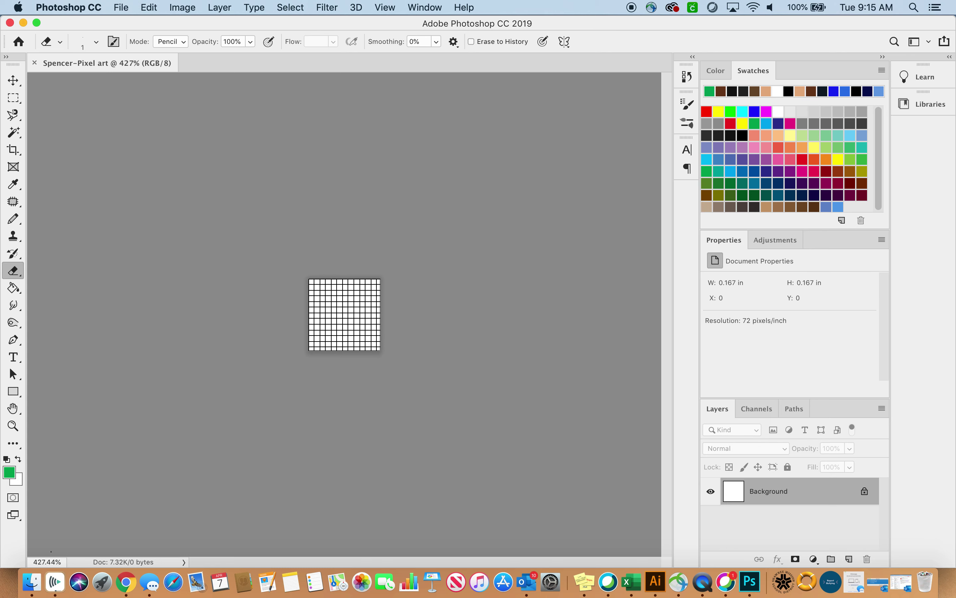
pyautogui.doubleClick(49, 562)
pyautogui.write('2000')
pyautogui.press('Return')
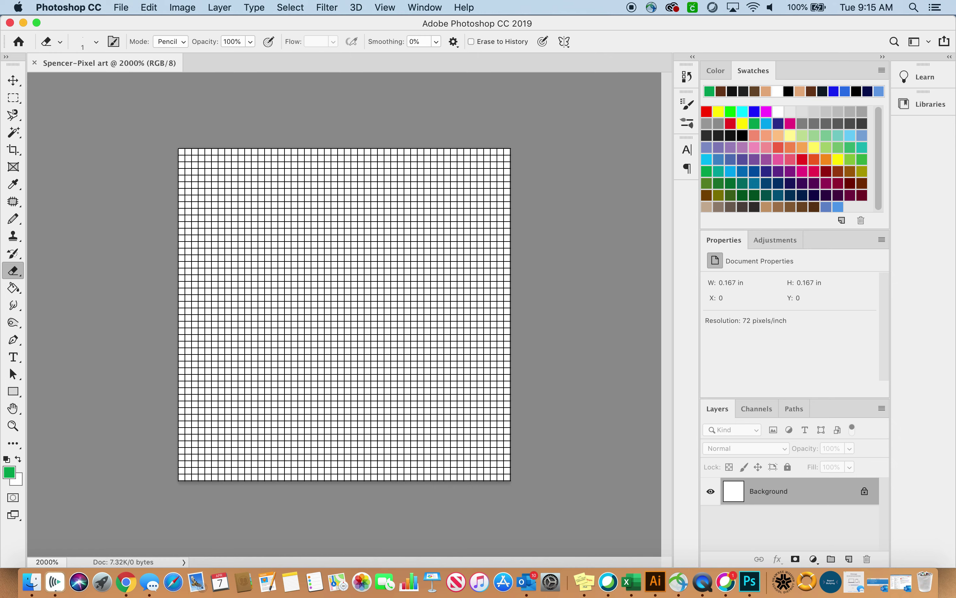
pyautogui.moveTo(62, 560); pyautogui.dragTo(29, 564)
pyautogui.write('2500')
pyautogui.press('Return')
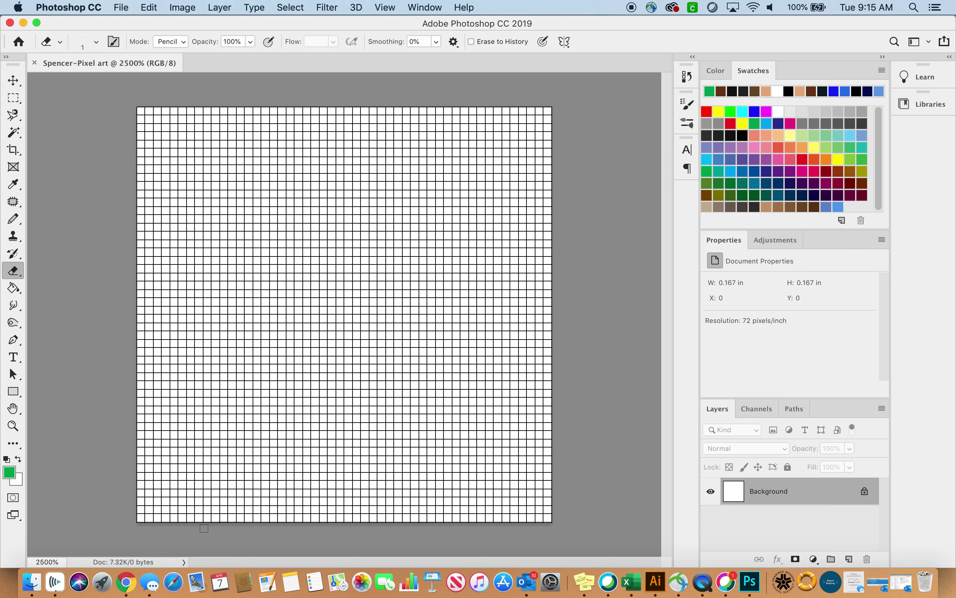
# - Switch to the Google Docs instructions, highlight item 3 on selecting the Pencil Tool, and return to Photoshop
pyautogui.moveTo(2, 50); pyautogui.dragTo(530, 80)
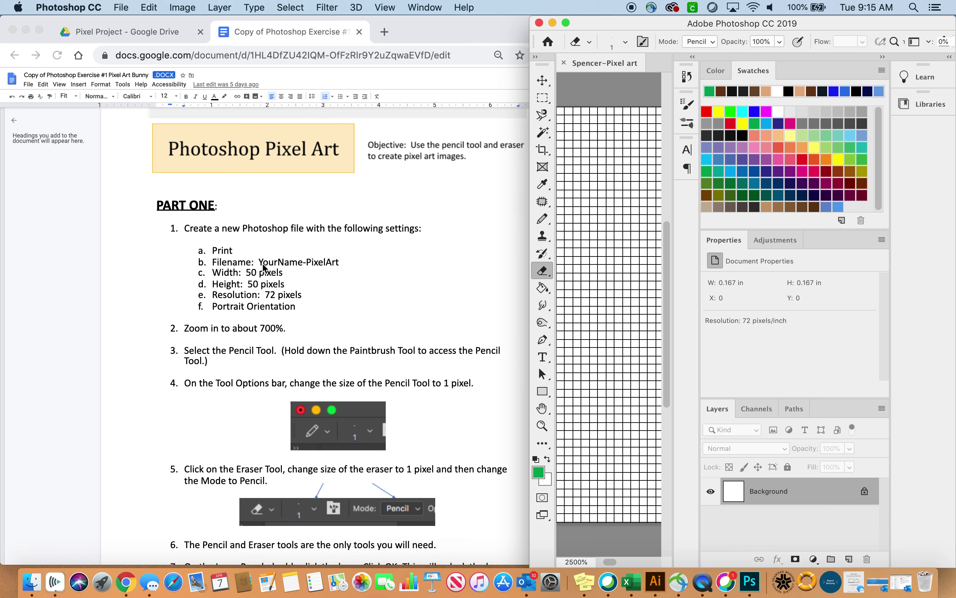
pyautogui.scroll(-2, 289, 361)
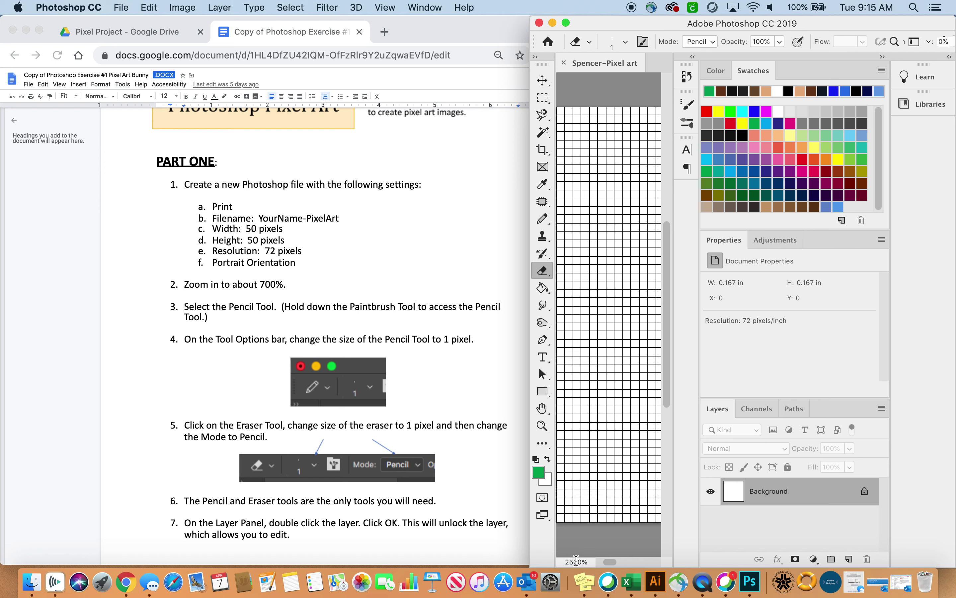
pyautogui.click(188, 307)
pyautogui.moveTo(187, 306); pyautogui.dragTo(222, 316)
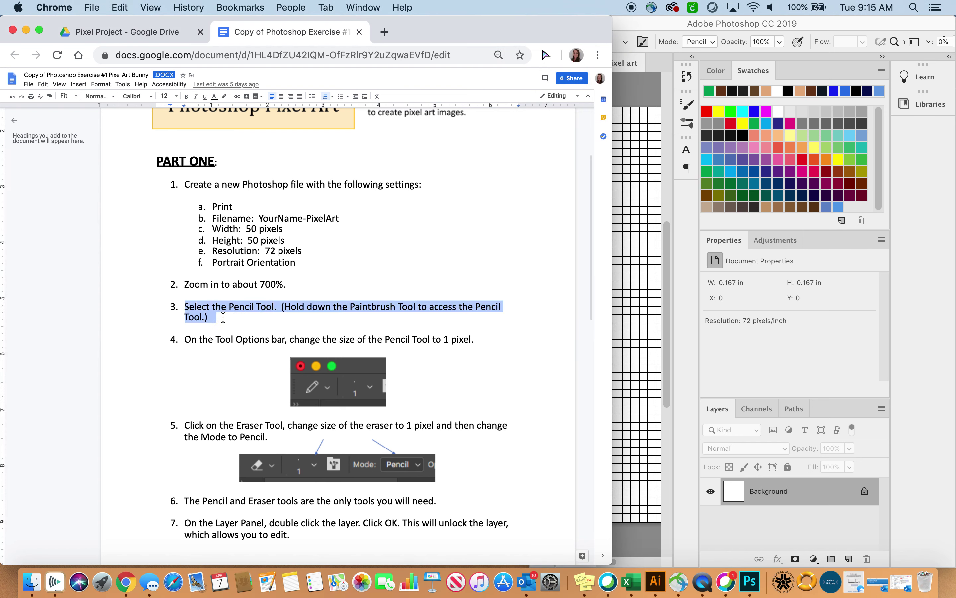
pyautogui.click(282, 307)
pyautogui.moveTo(284, 307); pyautogui.dragTo(508, 308)
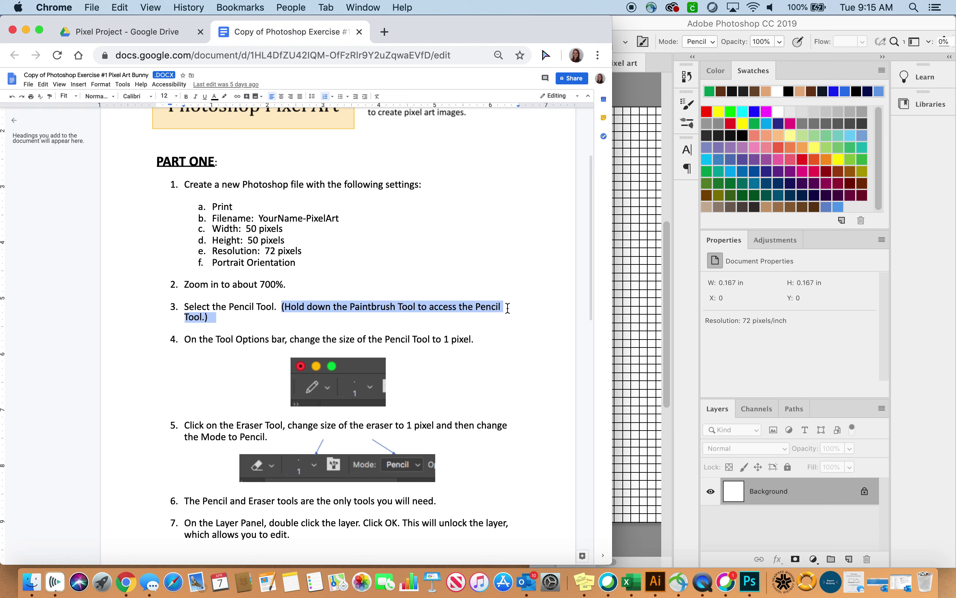
pyautogui.click(715, 21)
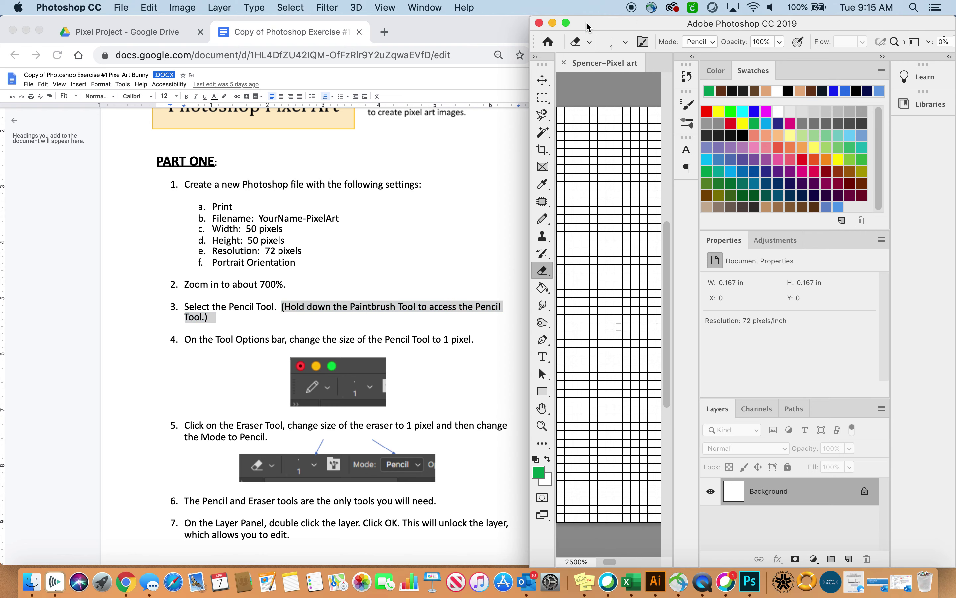
pyautogui.moveTo(585, 21); pyautogui.dragTo(352, 21)
pyautogui.click(343, 22)
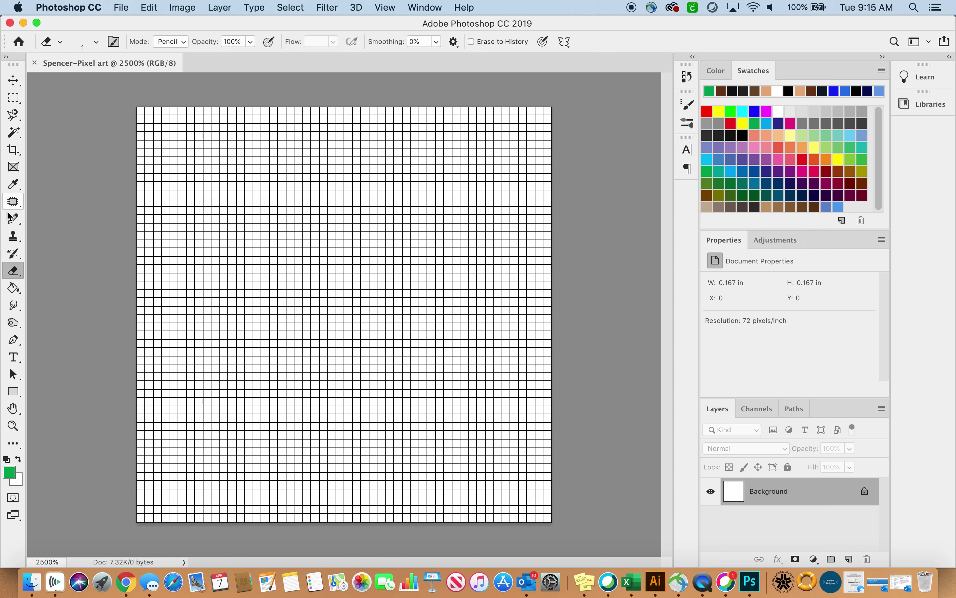
# - Try a single green dab on the canvas with the Brush tool and undo it
pyautogui.click(21, 220)
pyautogui.click(68, 217)
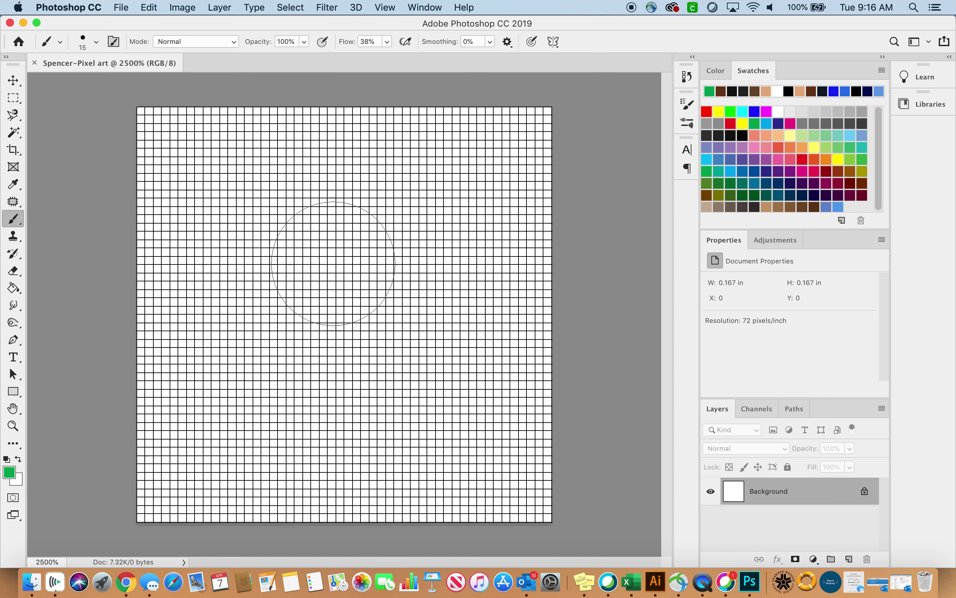
pyautogui.click(419, 261)
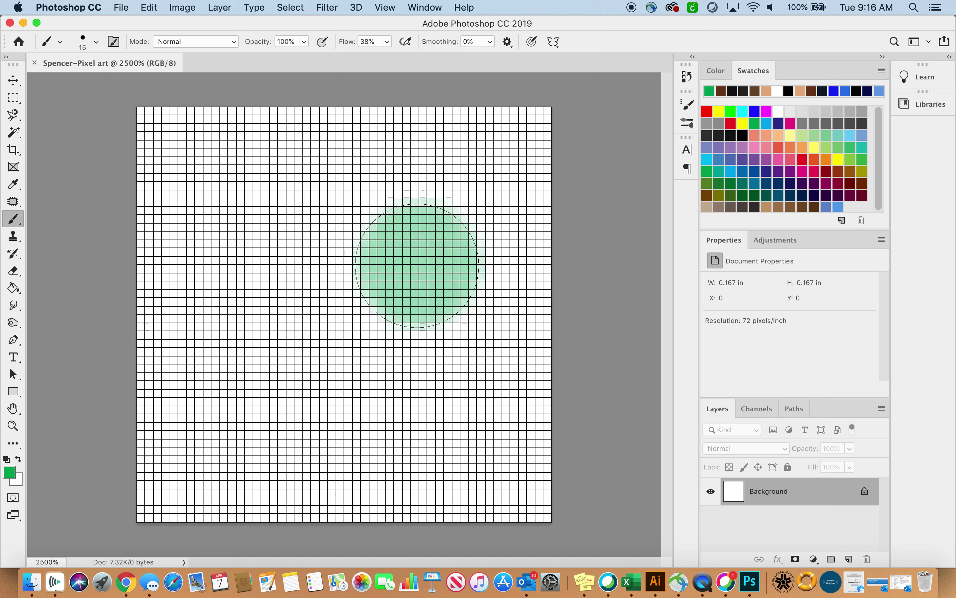
pyautogui.press('super+z')
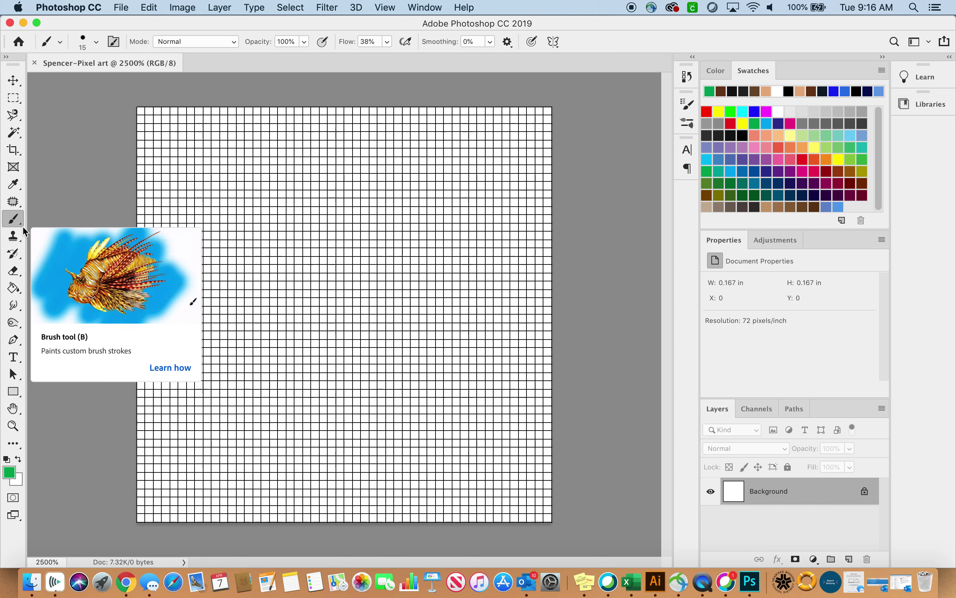
# - Switch from the Brush tool to the Pencil tool
pyautogui.rightClick(16, 220)
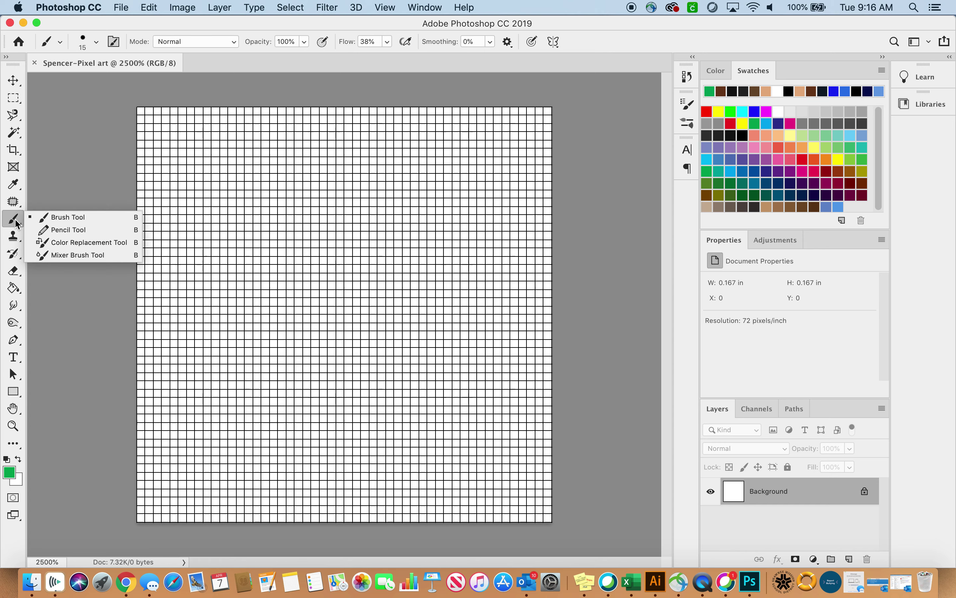
pyautogui.click(66, 233)
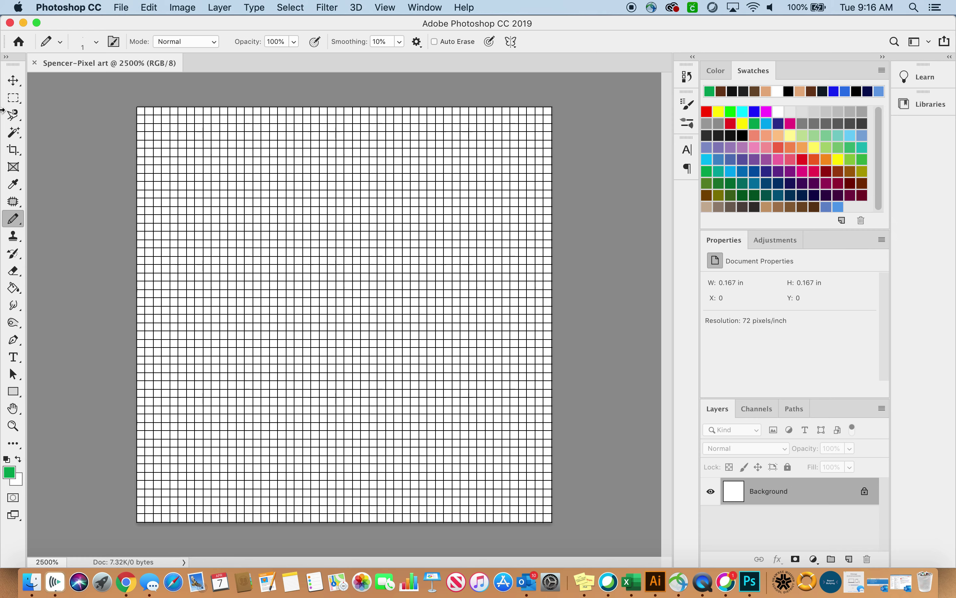
# - Switch to the Google Docs instructions and highlight item 4 on setting the Pencil Tool size to 1 pixel
pyautogui.moveTo(0, 366); pyautogui.dragTo(492, 366)
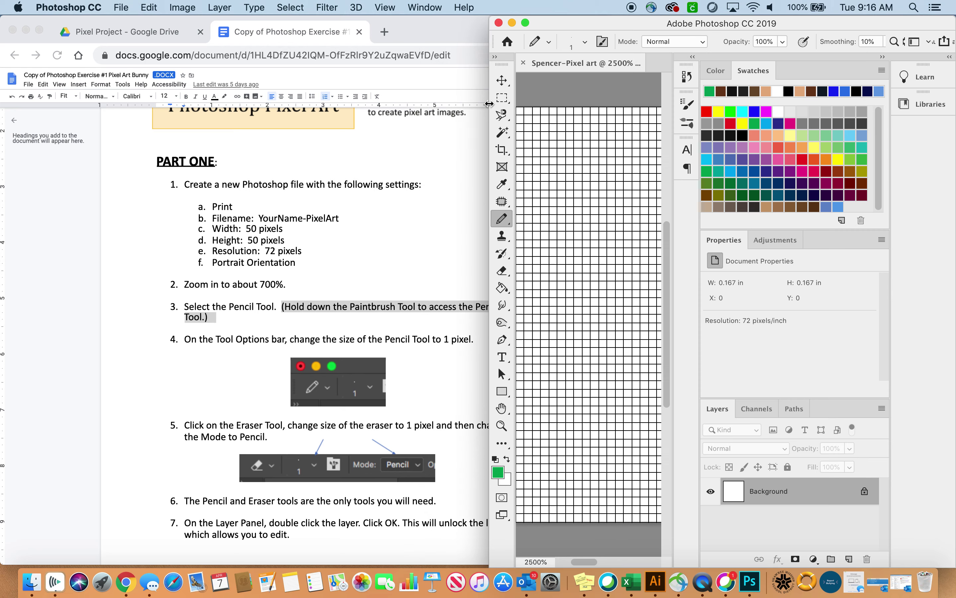
pyautogui.scroll(-3, 264, 287)
pyautogui.click(266, 289)
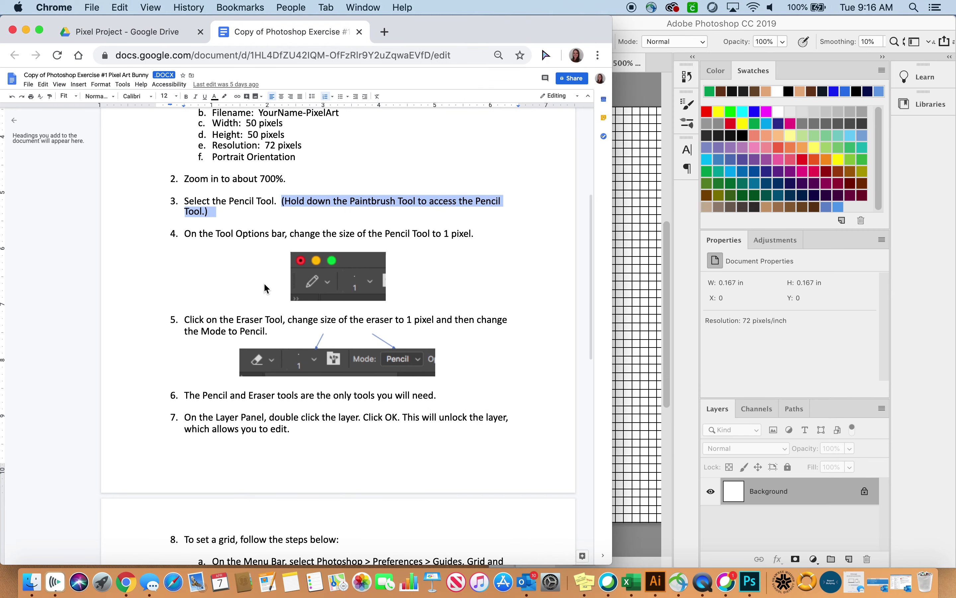
pyautogui.click(285, 225)
pyautogui.moveTo(184, 234); pyautogui.dragTo(477, 234)
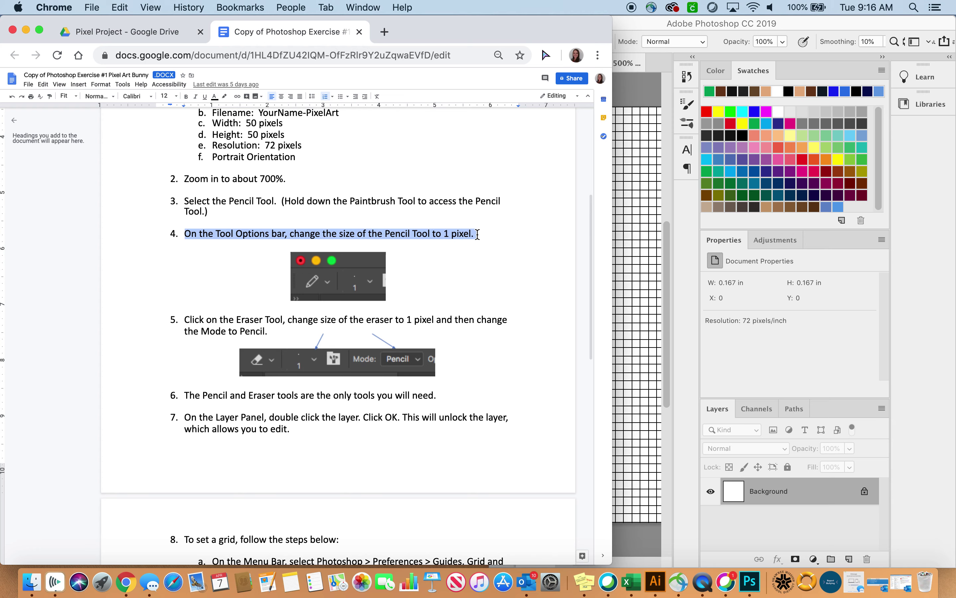
# - Return to Photoshop, enlarge the Pencil tool to 14 px, place one green test dab on the canvas and undo it
pyautogui.click(737, 23)
pyautogui.click(526, 23)
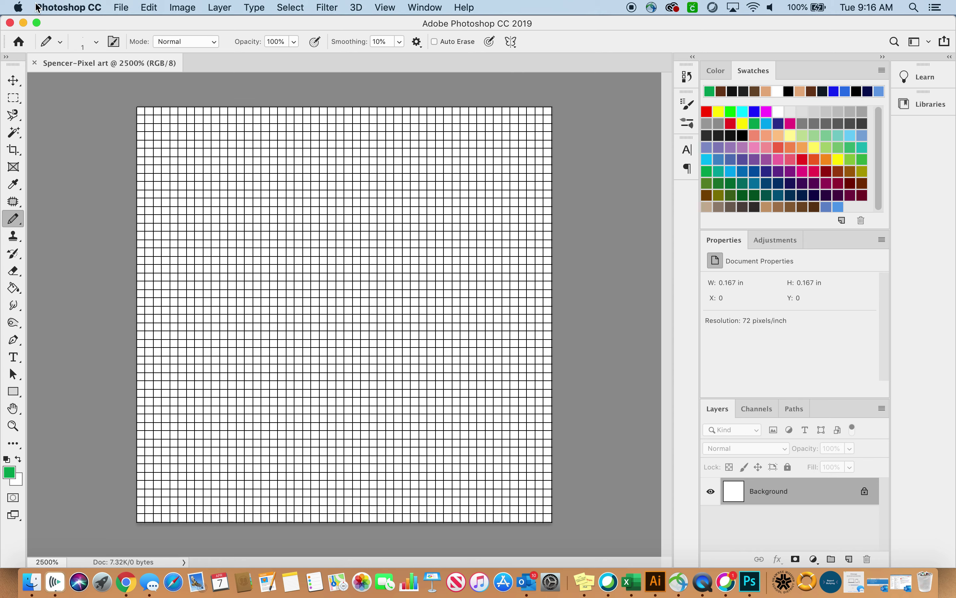
pyautogui.click(96, 42)
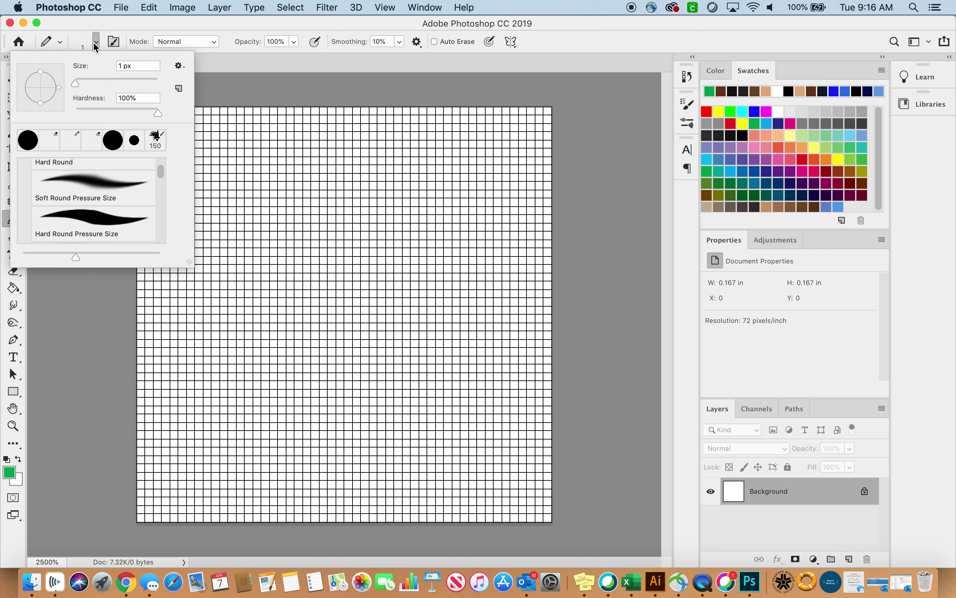
pyautogui.moveTo(78, 83); pyautogui.dragTo(81, 83)
pyautogui.click(335, 66)
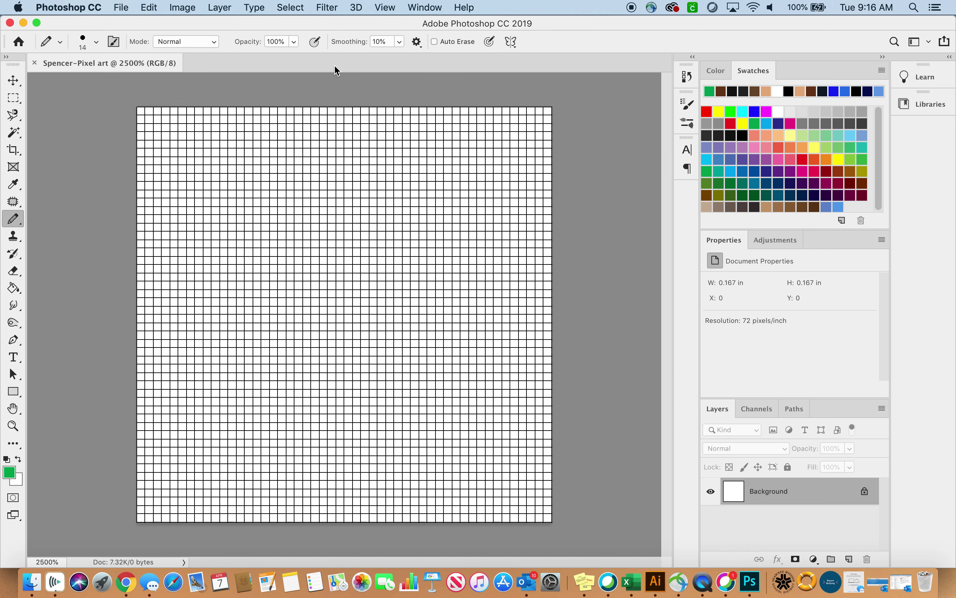
pyautogui.click(318, 272)
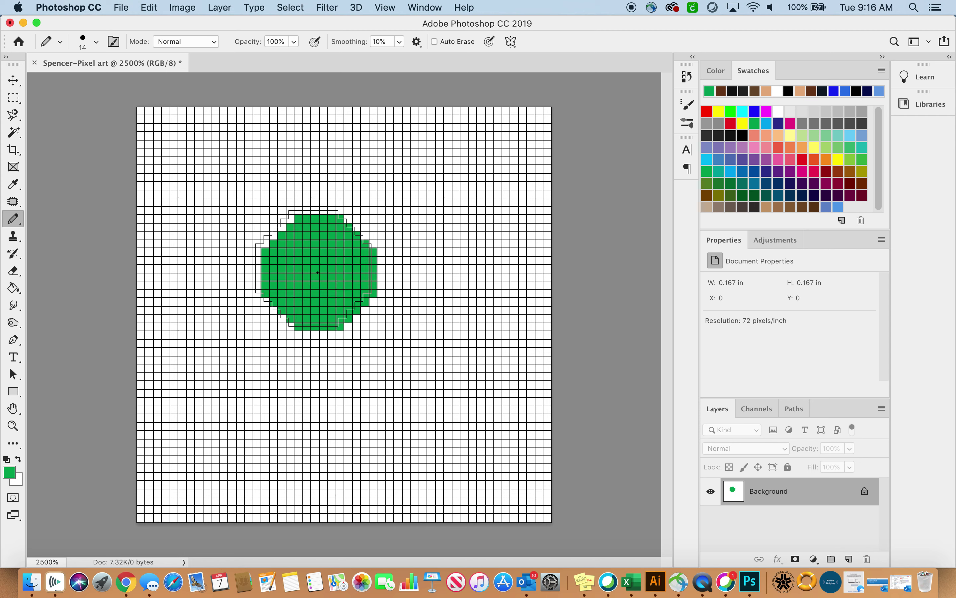
pyautogui.press('super+z')
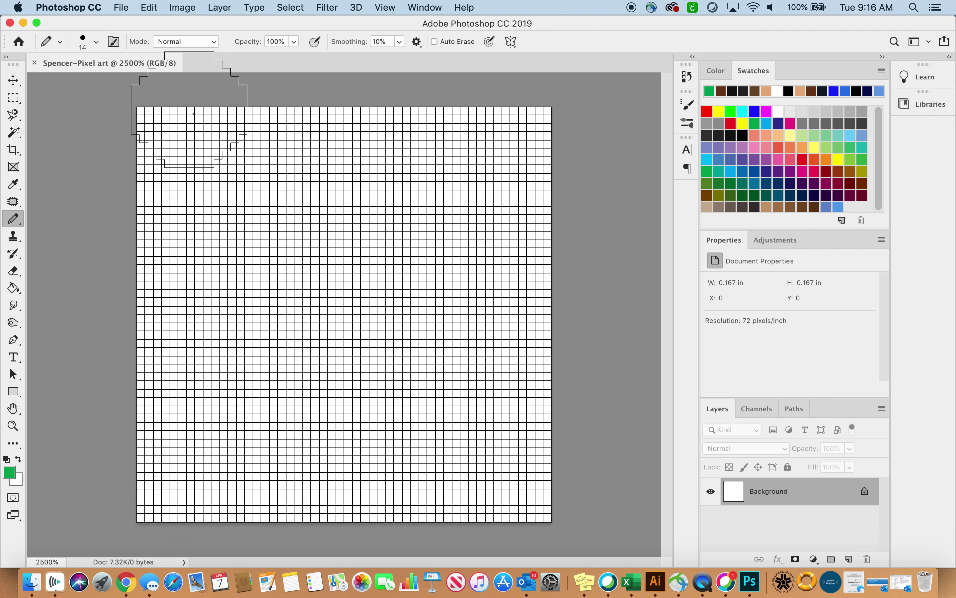
# - Set the Pencil tool's size to 1 px, then try a single dab on the canvas and undo it
pyautogui.click(97, 43)
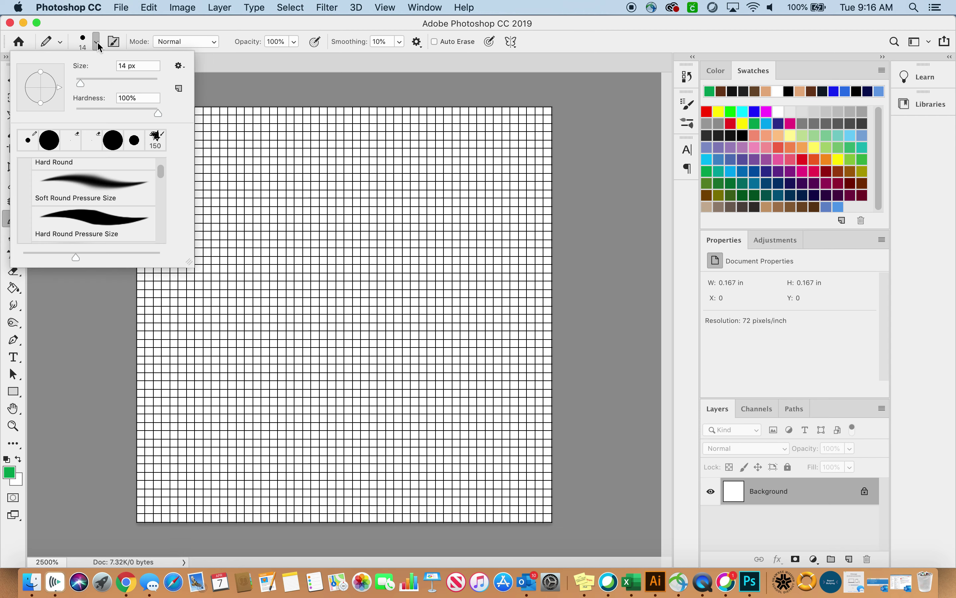
pyautogui.moveTo(78, 83); pyautogui.dragTo(71, 84)
pyautogui.click(139, 66)
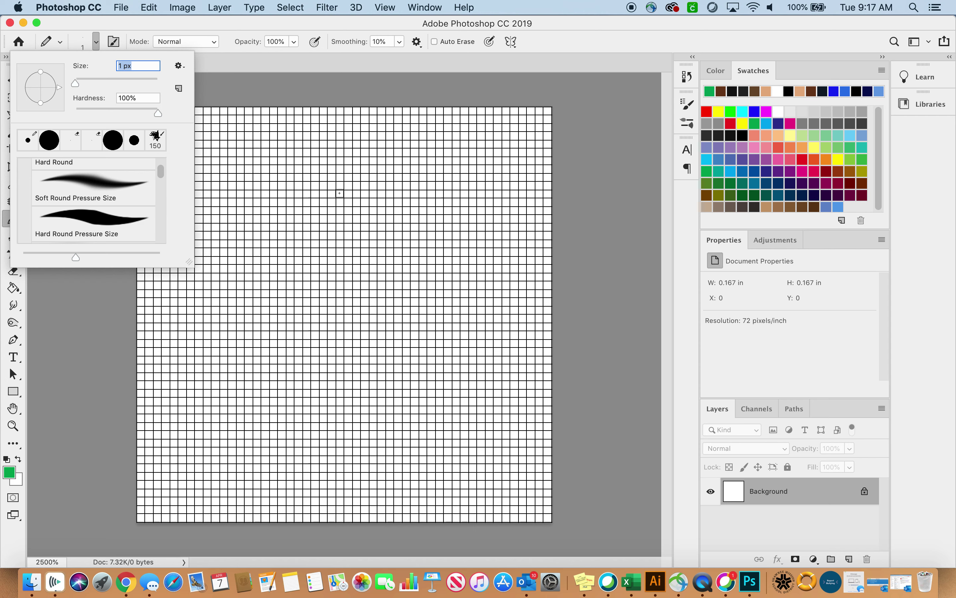
pyautogui.click(315, 243)
pyautogui.press('super+z')
# - Switch to the Google Docs instructions and highlight item 5 on setting up the Eraser Tool
pyautogui.moveTo(1, 365); pyautogui.dragTo(530, 366)
pyautogui.click(251, 292)
pyautogui.scroll(-5, 251, 292)
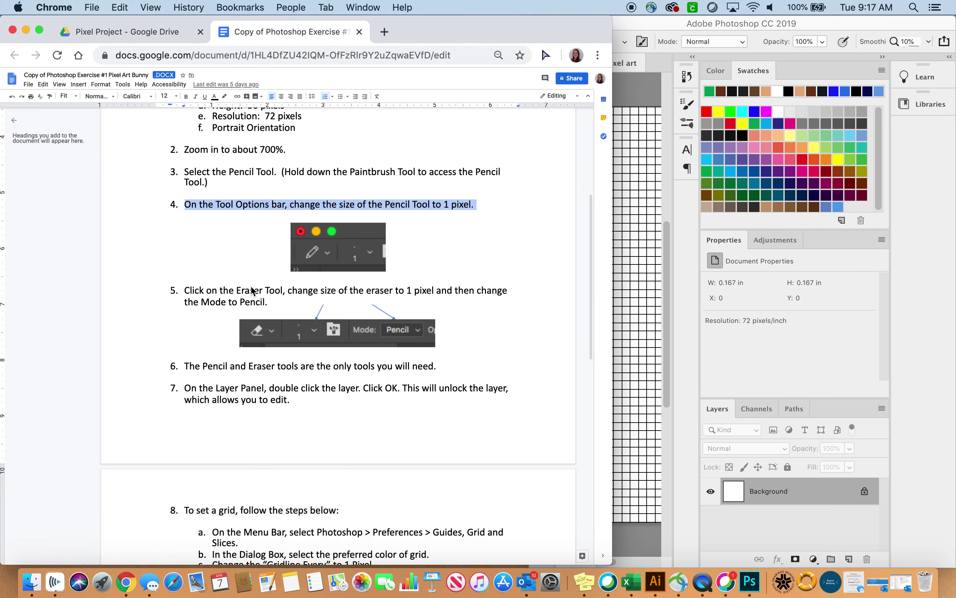
pyautogui.moveTo(183, 235); pyautogui.dragTo(301, 250)
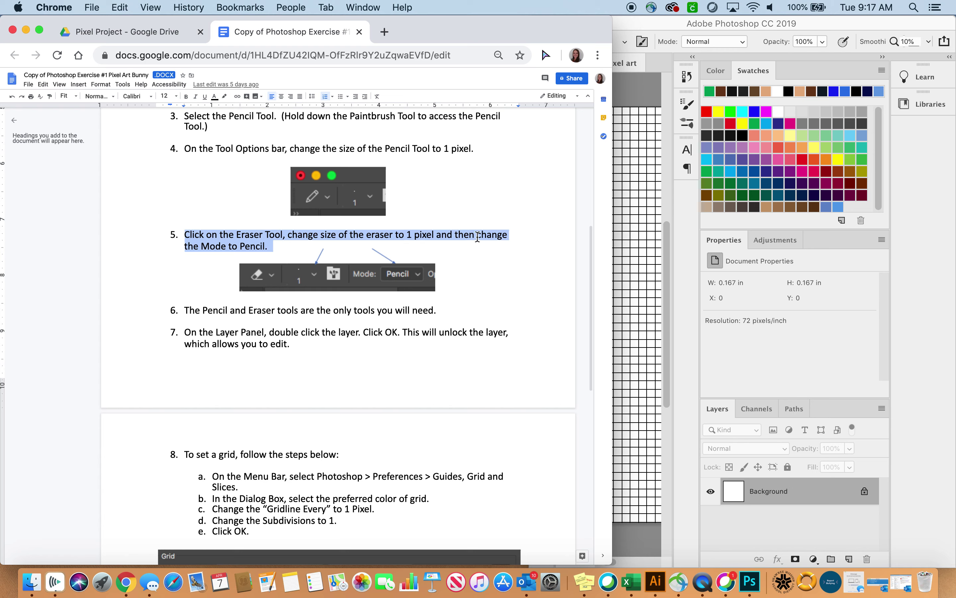
pyautogui.click(442, 244)
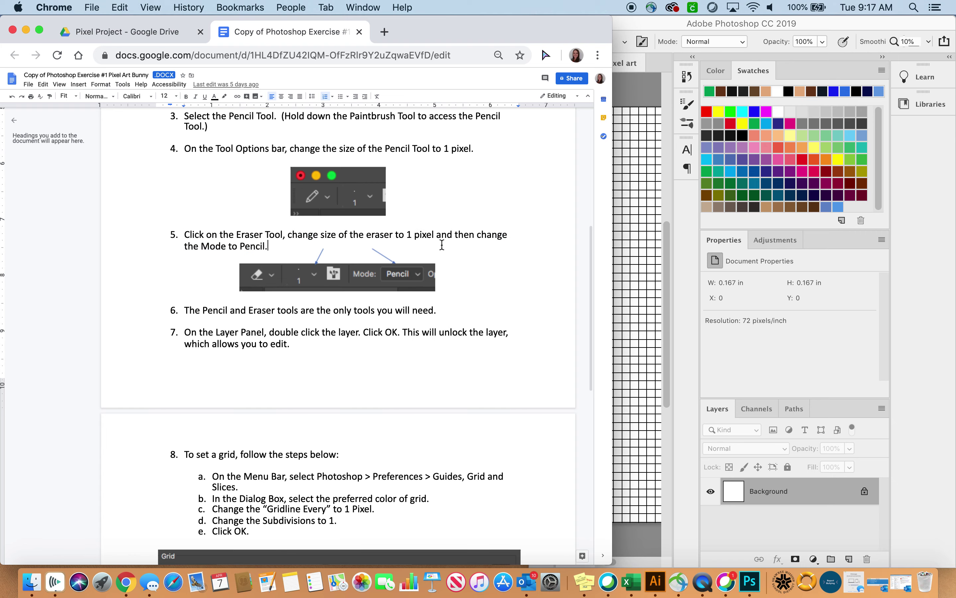
# - Switch back to Photoshop, enlarge its window to full width and activate the Eraser tool
pyautogui.click(688, 48)
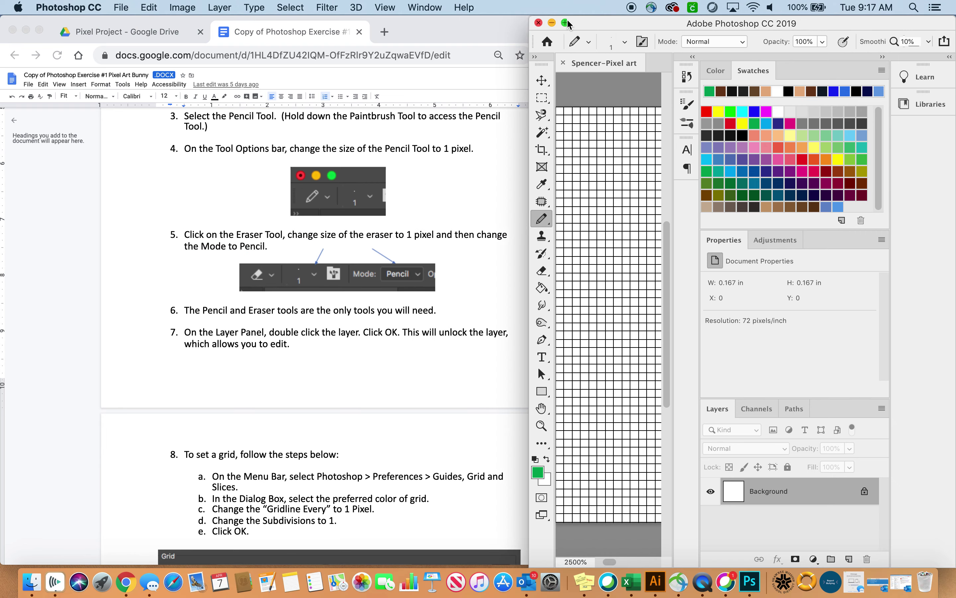
pyautogui.click(566, 23)
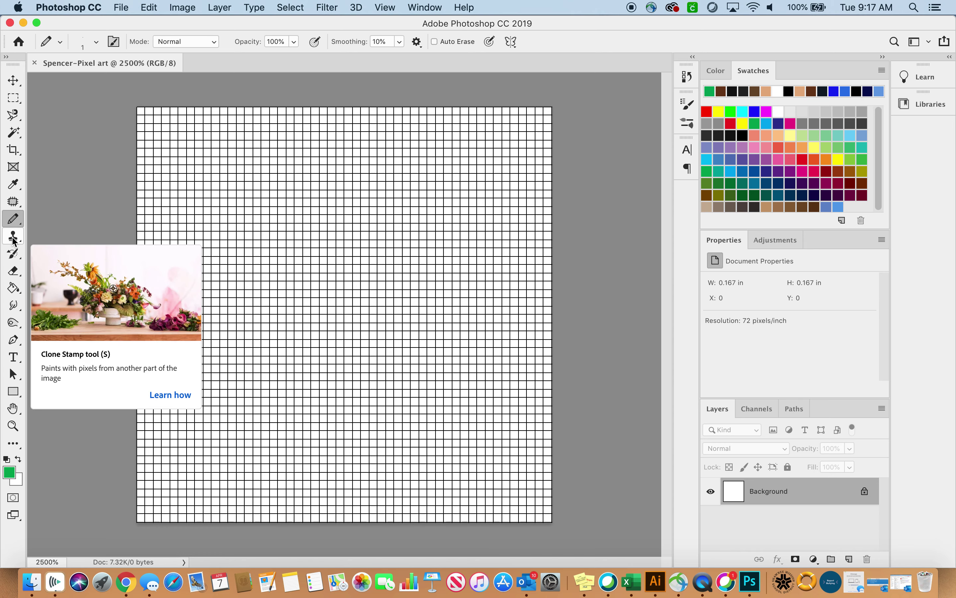
pyautogui.click(18, 270)
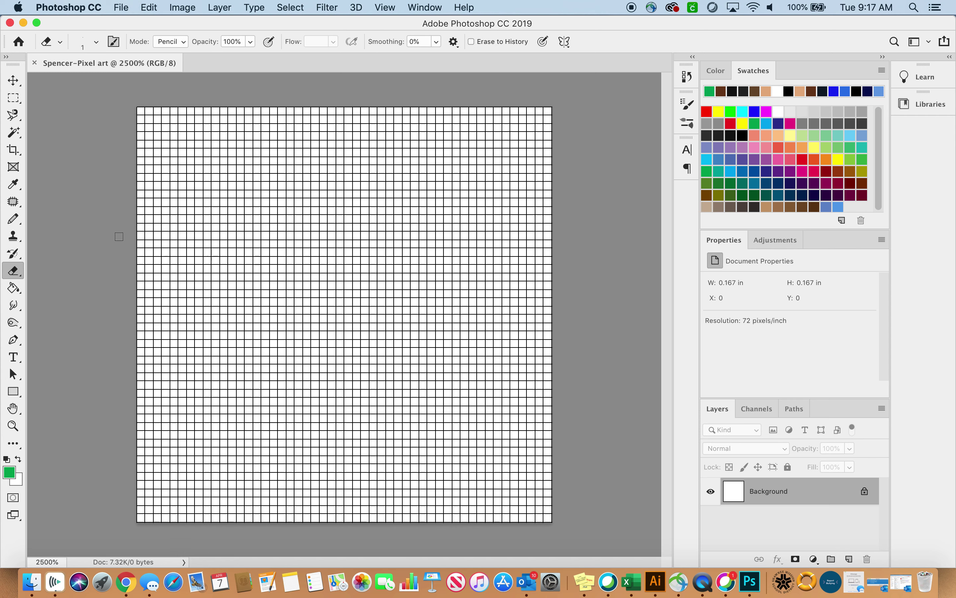
pyautogui.click(17, 217)
pyautogui.press('e')
# - Set the Eraser tool's size to 1 px and its mode to Pencil
pyautogui.click(96, 42)
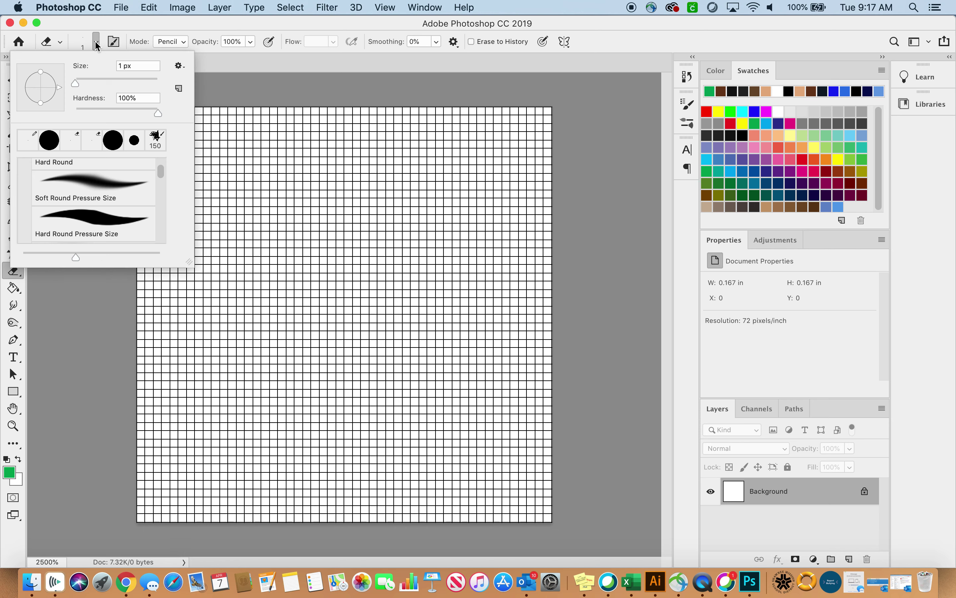
pyautogui.click(130, 66)
pyautogui.click(230, 92)
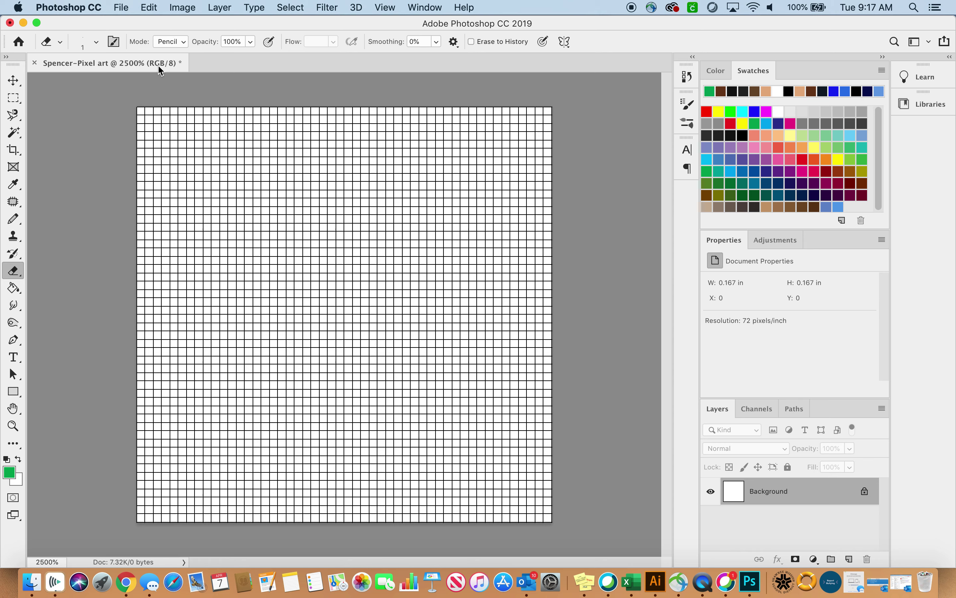
pyautogui.click(184, 39)
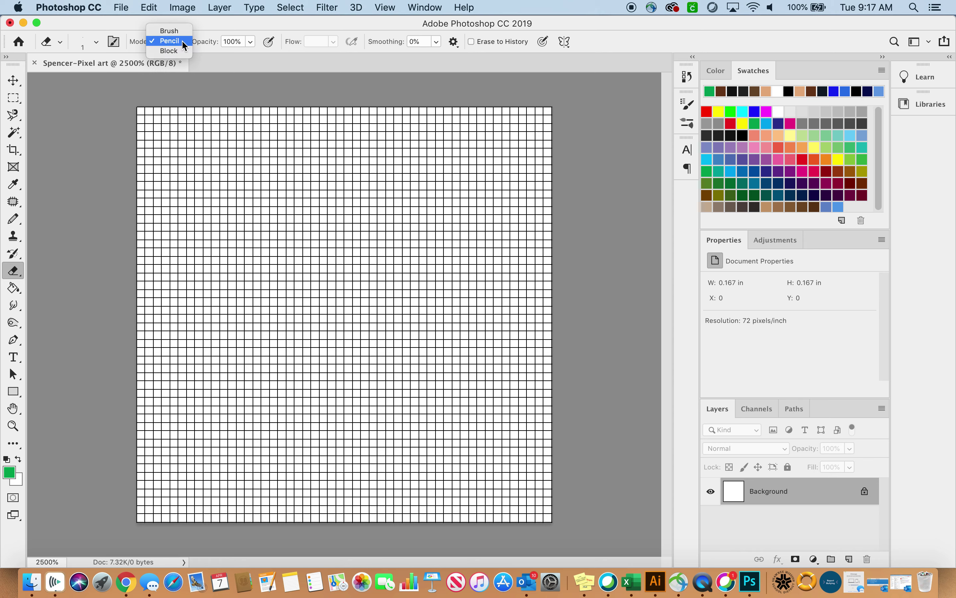
pyautogui.click(182, 40)
# - Scribble a green test patch about 12 pixels wide above the canvas centre with the Pencil tool
pyautogui.click(16, 218)
pyautogui.moveTo(339, 226)
pyautogui.mouseDown()
pyautogui.moveTo(319, 250)
pyautogui.moveTo(372, 215)
pyautogui.moveTo(370, 231)
pyautogui.moveTo(336, 241)
pyautogui.moveTo(345, 252)
pyautogui.moveTo(371, 250)
pyautogui.moveTo(391, 234)
pyautogui.mouseUp()
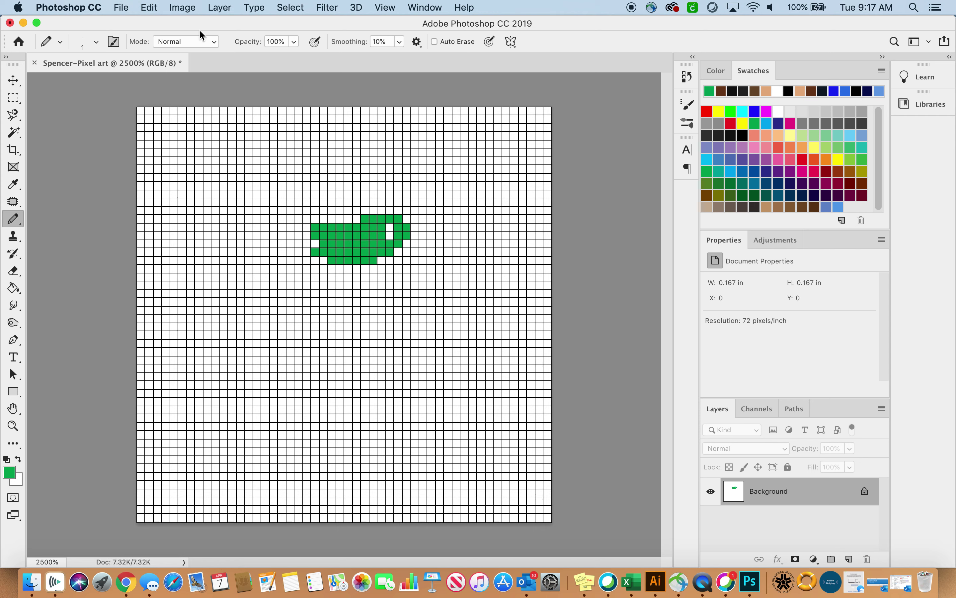
pyautogui.click(208, 47)
pyautogui.click(154, 40)
# - Switch the Eraser to Brush mode and rub over the green test patch
pyautogui.click(13, 270)
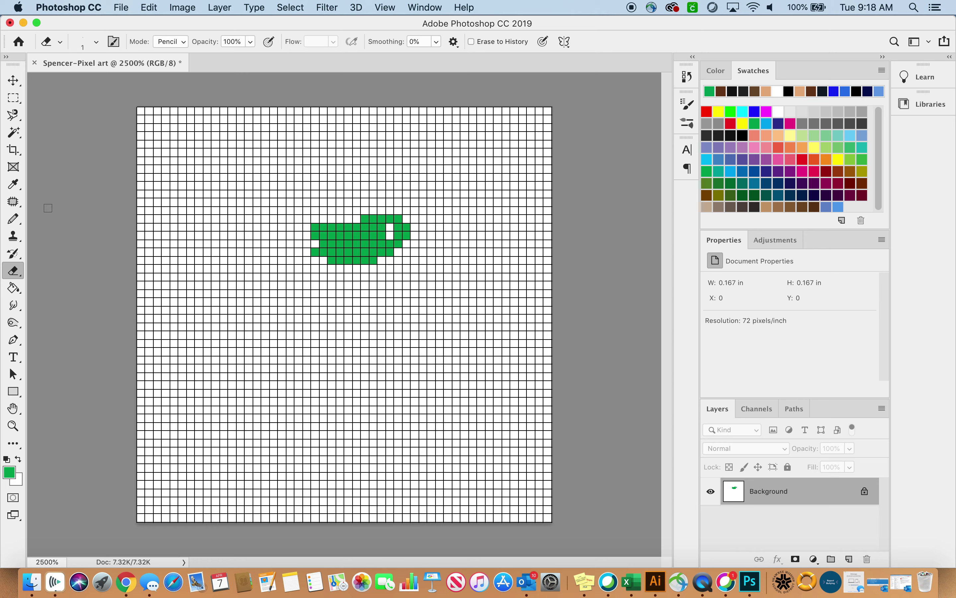
pyautogui.click(181, 40)
pyautogui.click(178, 31)
pyautogui.moveTo(327, 238)
pyautogui.mouseDown()
pyautogui.moveTo(373, 246)
pyautogui.moveTo(329, 255)
pyautogui.moveTo(373, 243)
pyautogui.moveTo(313, 246)
pyautogui.moveTo(306, 275)
pyautogui.moveTo(359, 263)
pyautogui.moveTo(447, 219)
pyautogui.moveTo(313, 264)
pyautogui.mouseUp()
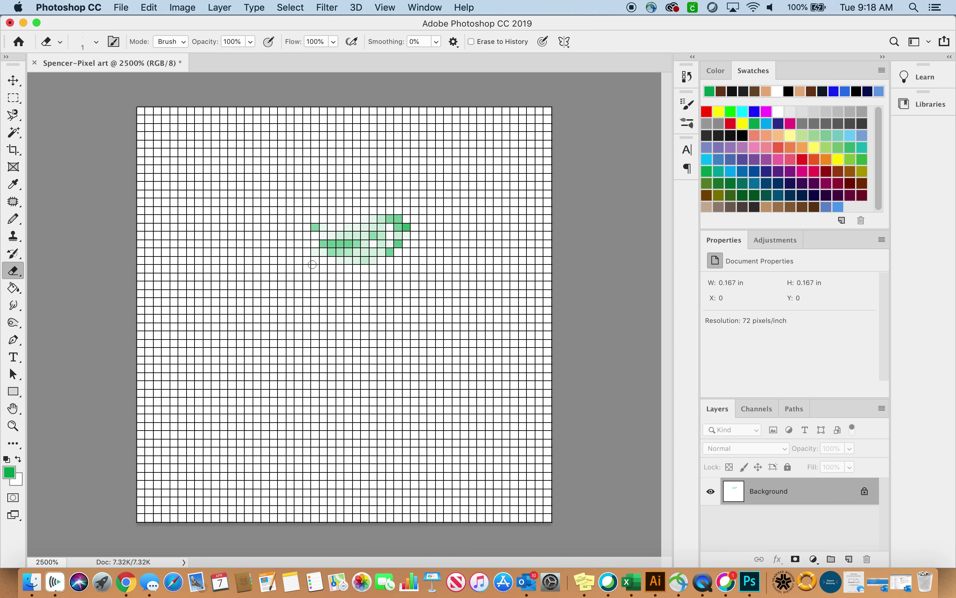
# - Set the Eraser's mode back to Pencil and erase pixels along the edge of the test patch
pyautogui.click(184, 43)
pyautogui.click(186, 51)
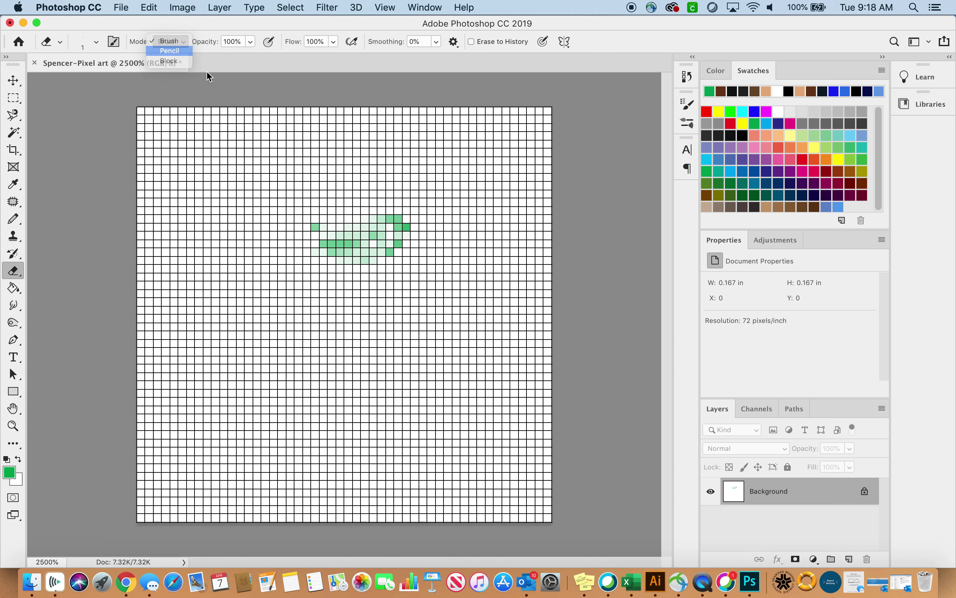
pyautogui.moveTo(400, 221); pyautogui.dragTo(406, 226)
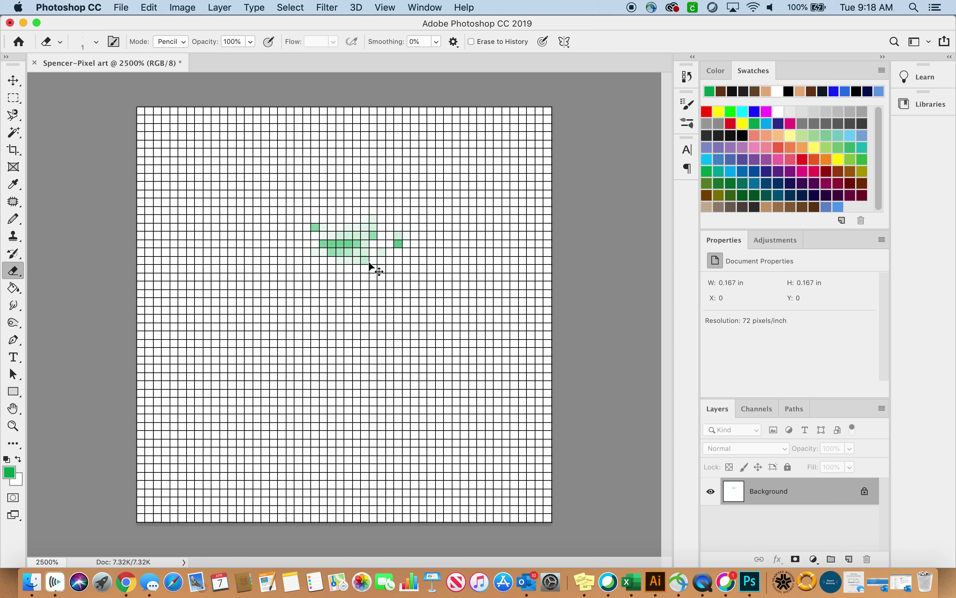
# - Undo all the test erasing and drawing to clear the canvas
pyautogui.press('super+z')
pyautogui.press('super+z')
pyautogui.press('super+z')
pyautogui.press('super+z')
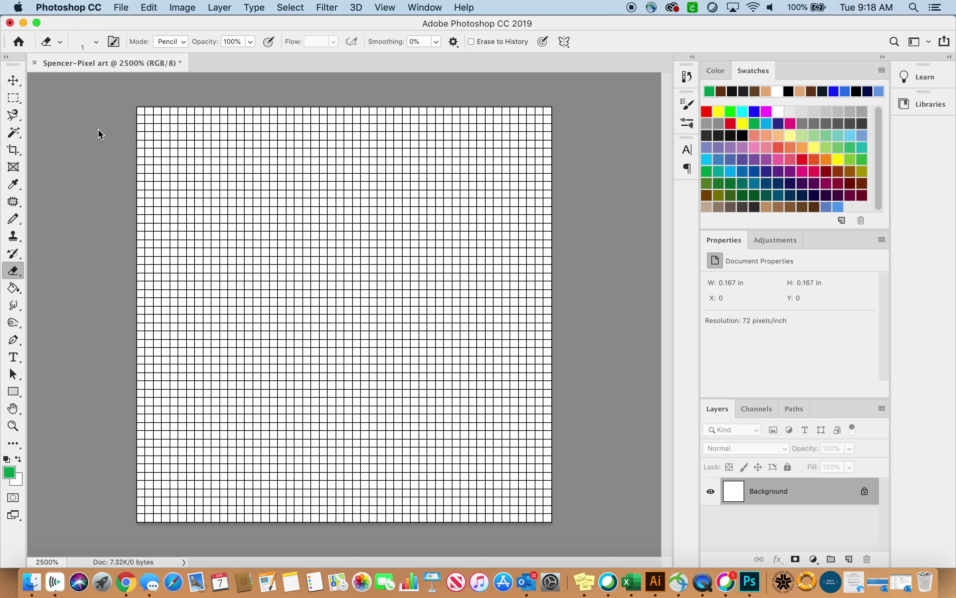
# - Switch to the Google Docs instructions and highlight item 6 on the only tools needed
pyautogui.moveTo(0, 142); pyautogui.dragTo(517, 159)
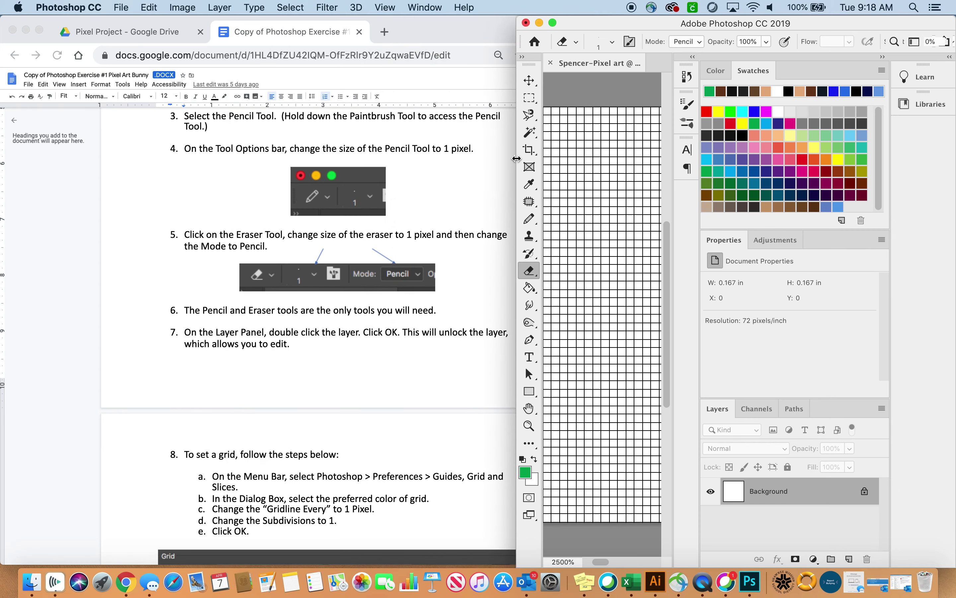
pyautogui.click(255, 374)
pyautogui.scroll(-3, 254, 371)
pyautogui.moveTo(185, 255); pyautogui.dragTo(467, 266)
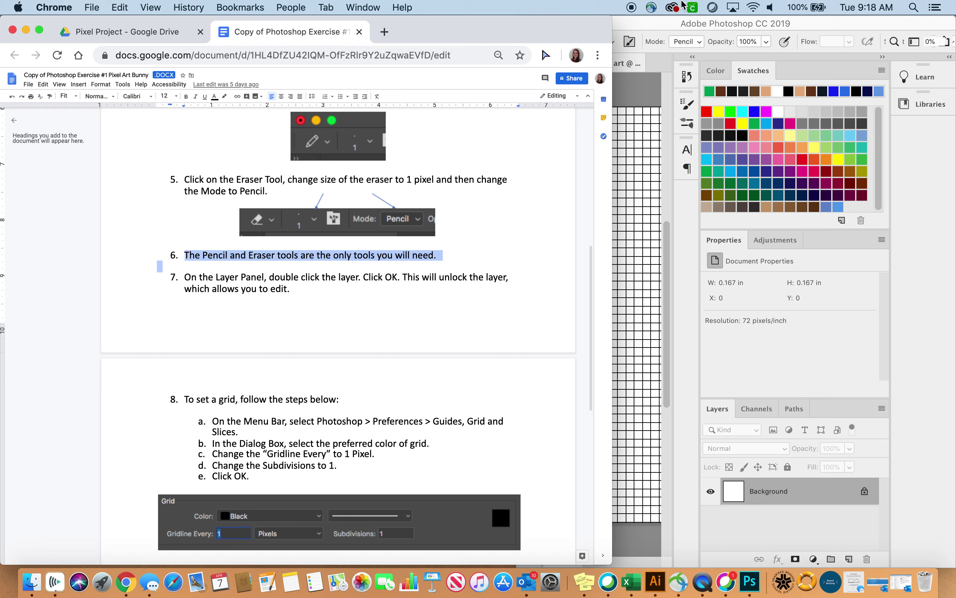
# - Return to Photoshop, switch from the Eraser to the Pencil tool, and try a single dab that is undone
pyautogui.click(647, 30)
pyautogui.moveTo(615, 24); pyautogui.dragTo(416, 24)
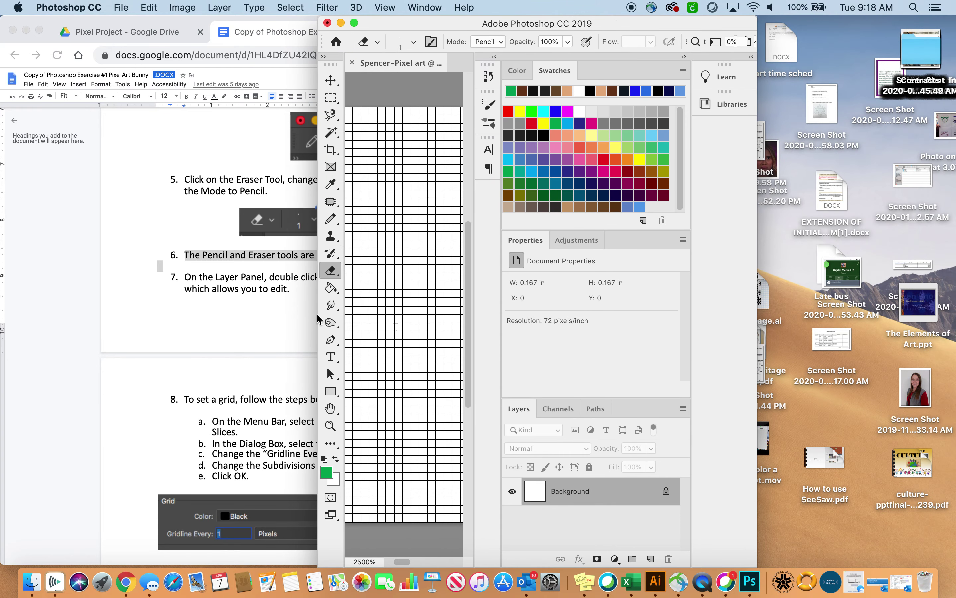
pyautogui.moveTo(319, 39); pyautogui.dragTo(198, 38)
pyautogui.press('b')
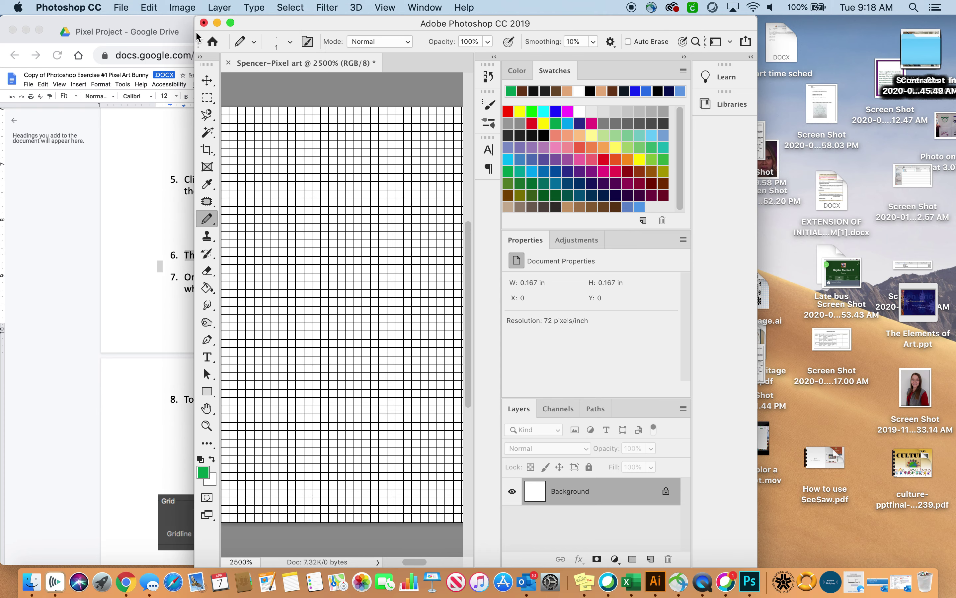
pyautogui.click(349, 285)
pyautogui.press('super+z')
# - Move the Photoshop window aside and highlight item 7 on unlocking the layer in the Google Docs instructions
pyautogui.moveTo(291, 24); pyautogui.dragTo(387, 23)
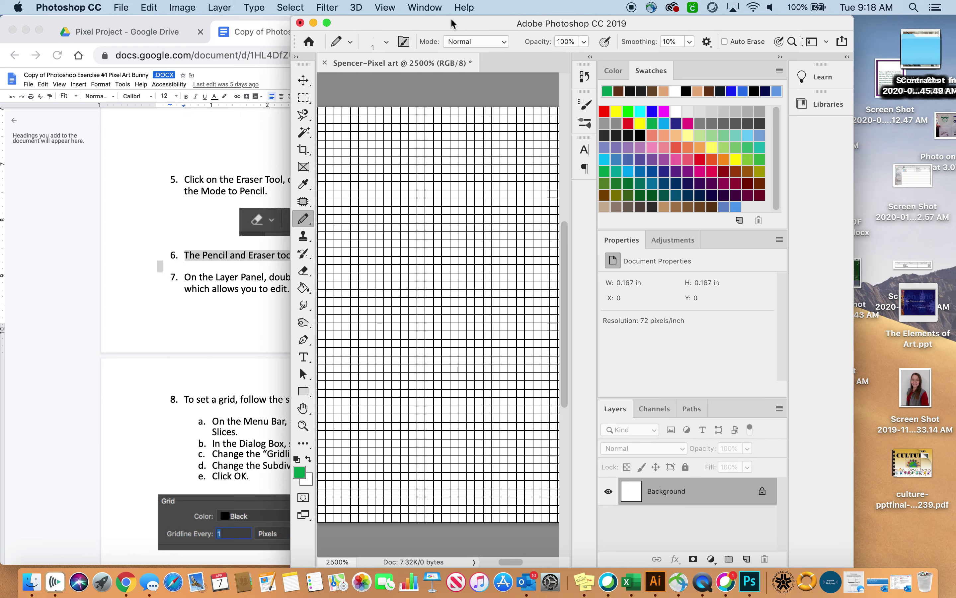
pyautogui.moveTo(451, 24); pyautogui.dragTo(740, 23)
pyautogui.click(319, 296)
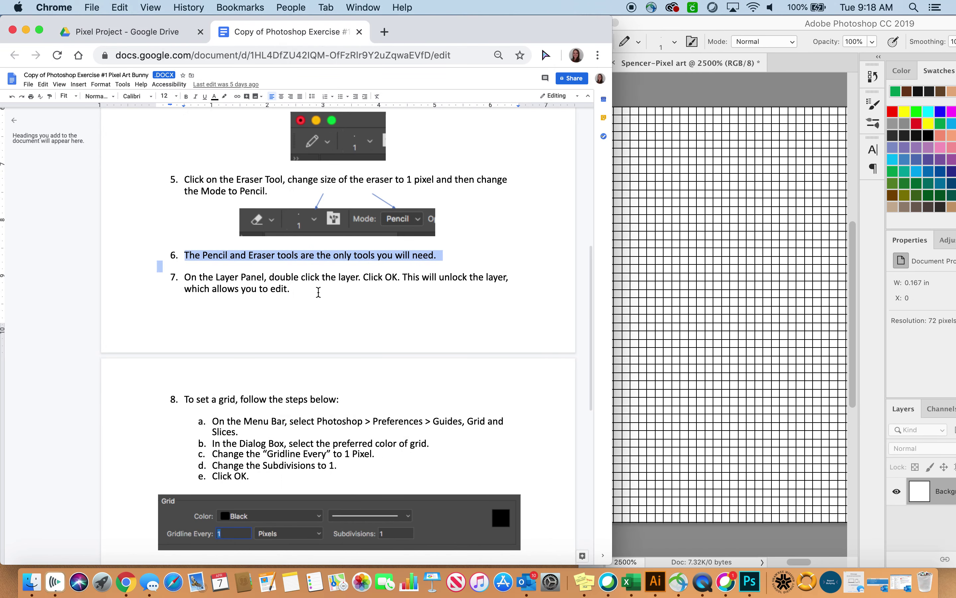
pyautogui.scroll(-6, 318, 293)
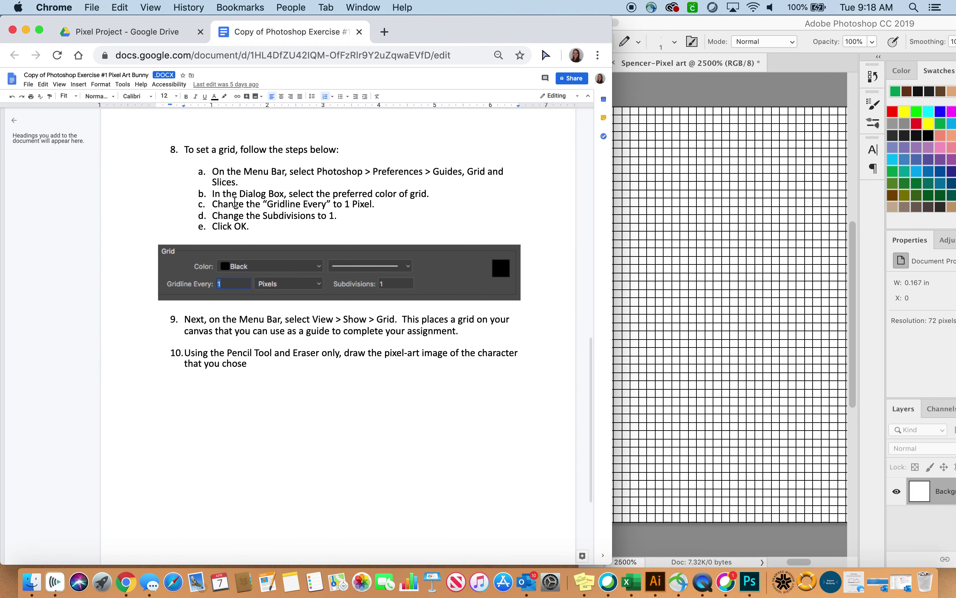
pyautogui.scroll(3, 183, 148)
pyautogui.moveTo(183, 156); pyautogui.dragTo(322, 172)
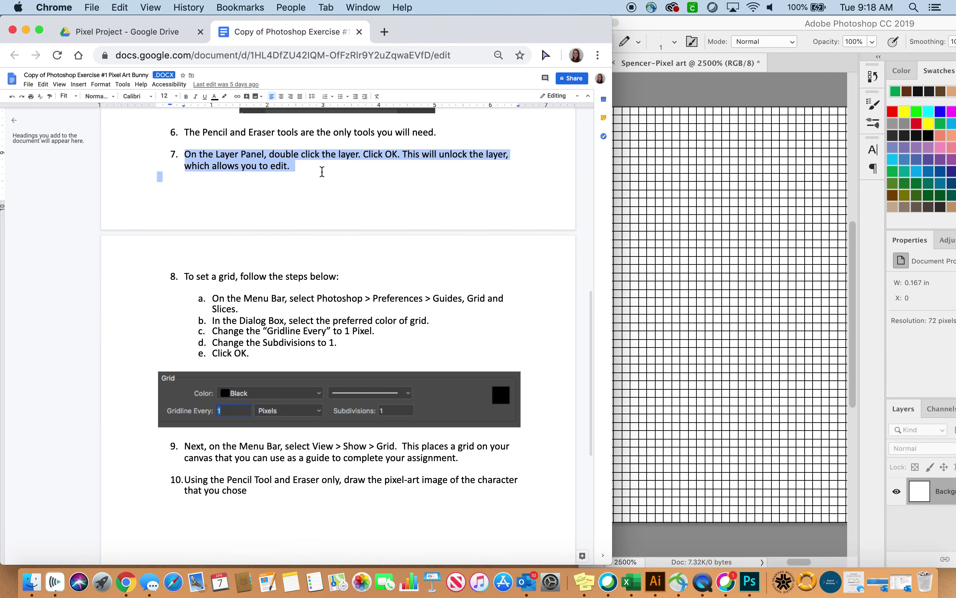
# - Switch to Photoshop, then reposition and widen its window to show the whole canvas and the layer list
pyautogui.click(799, 24)
pyautogui.moveTo(829, 25); pyautogui.dragTo(392, 25)
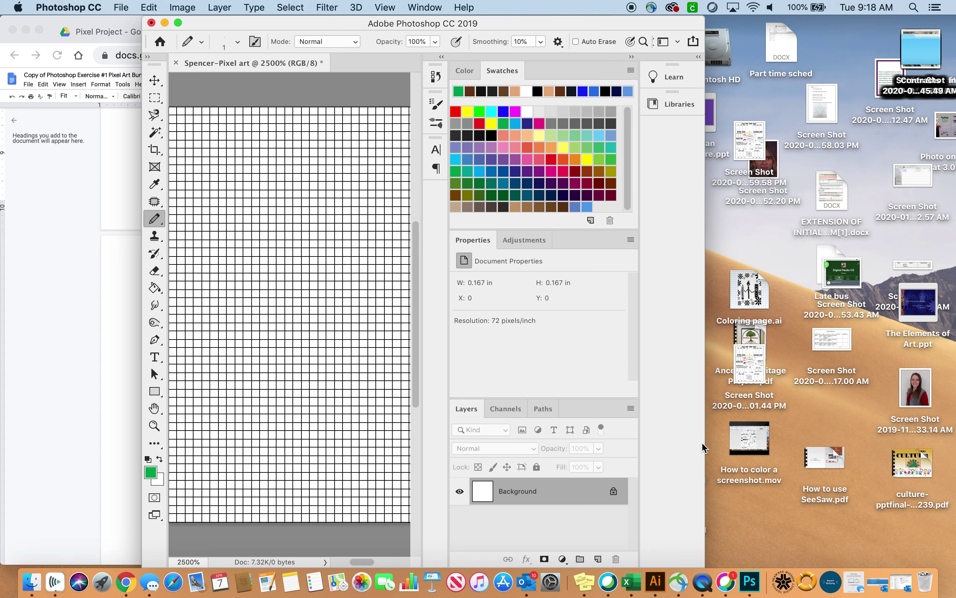
pyautogui.moveTo(704, 446); pyautogui.dragTo(929, 445)
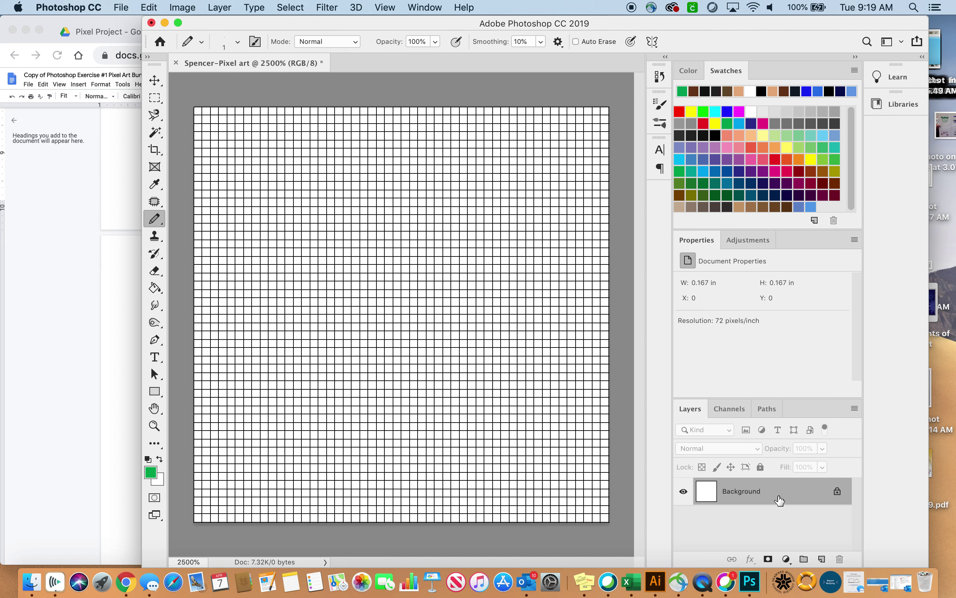
# - Unlock the Background layer by converting it to a regular layer named Pixel
pyautogui.doubleClick(780, 499)
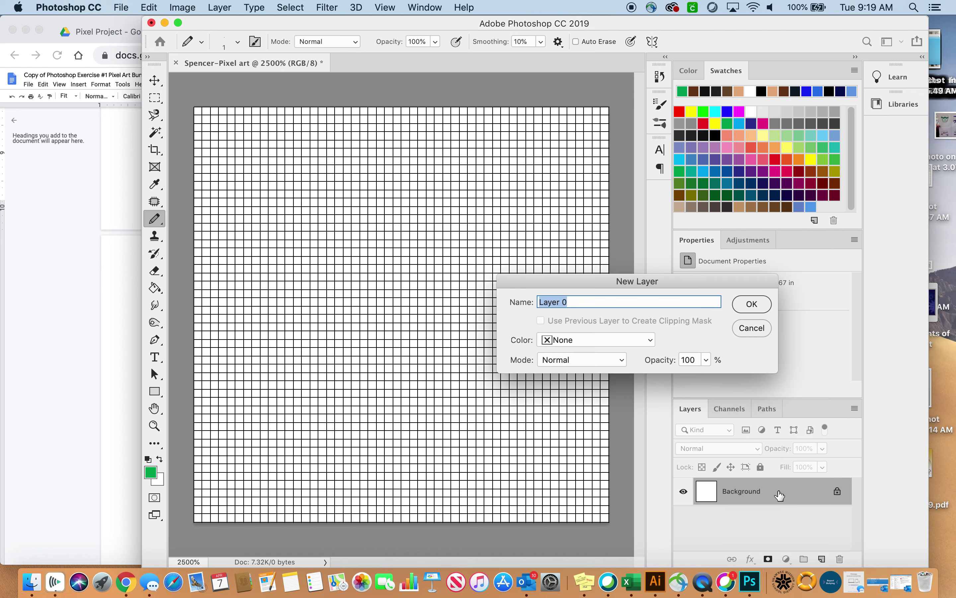
pyautogui.moveTo(679, 285); pyautogui.dragTo(647, 276)
pyautogui.write('Pixel')
pyautogui.click(709, 297)
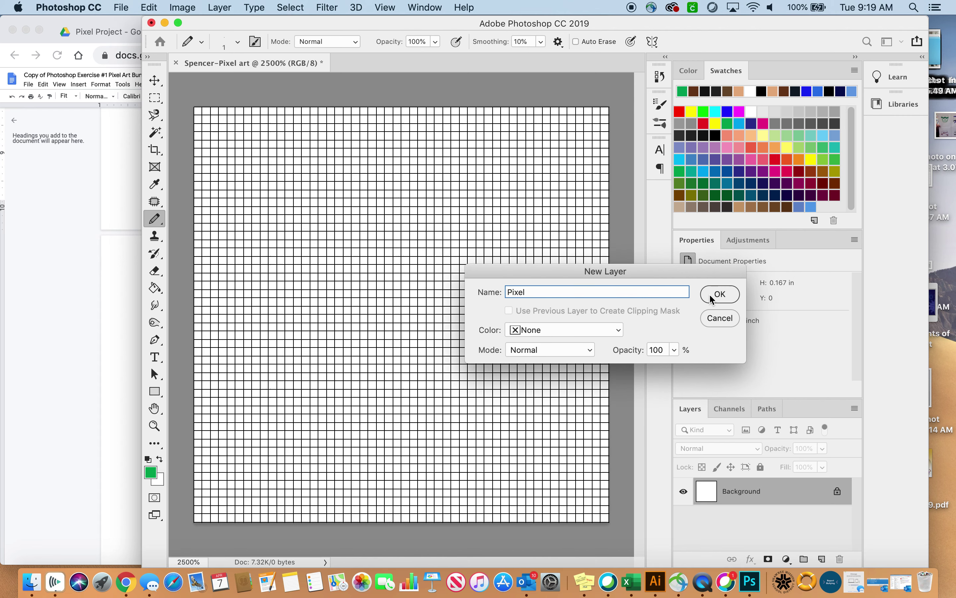
pyautogui.click(751, 540)
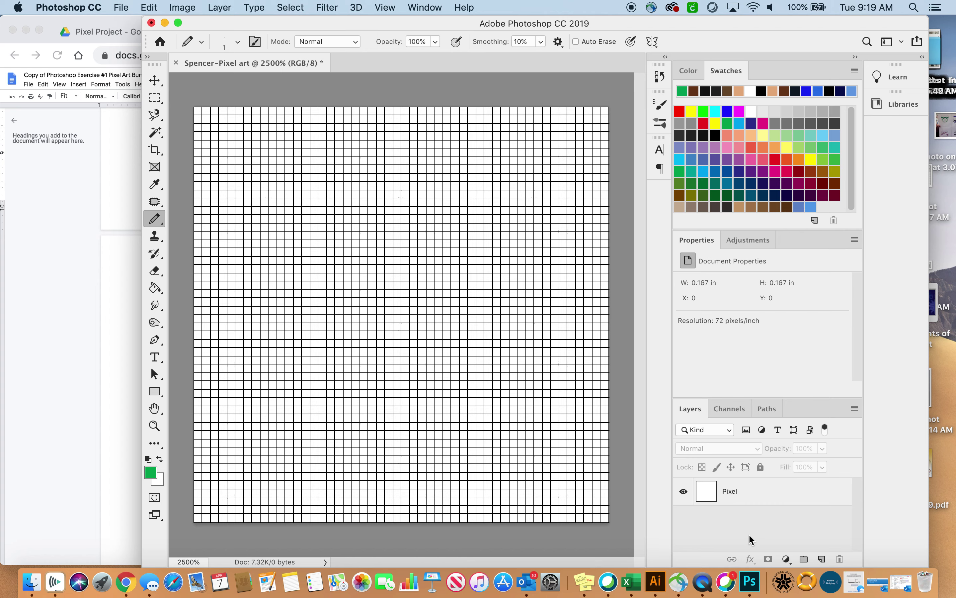
# - Move the Photoshop window aside and bring item 8 on setting a grid into view in the Google Docs instructions
pyautogui.click(427, 6)
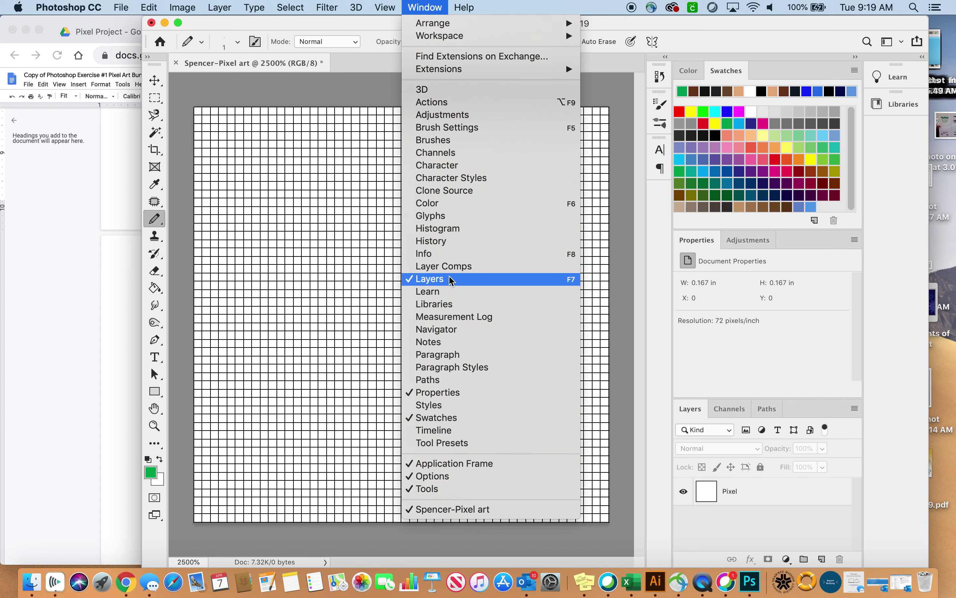
pyautogui.click(650, 22)
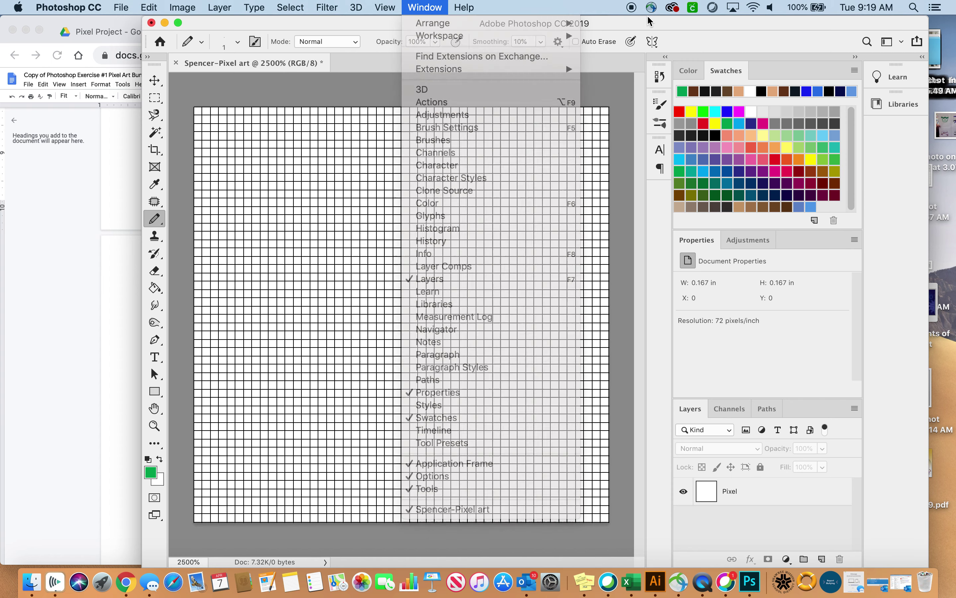
pyautogui.moveTo(356, 23); pyautogui.dragTo(759, 8)
pyautogui.click(413, 7)
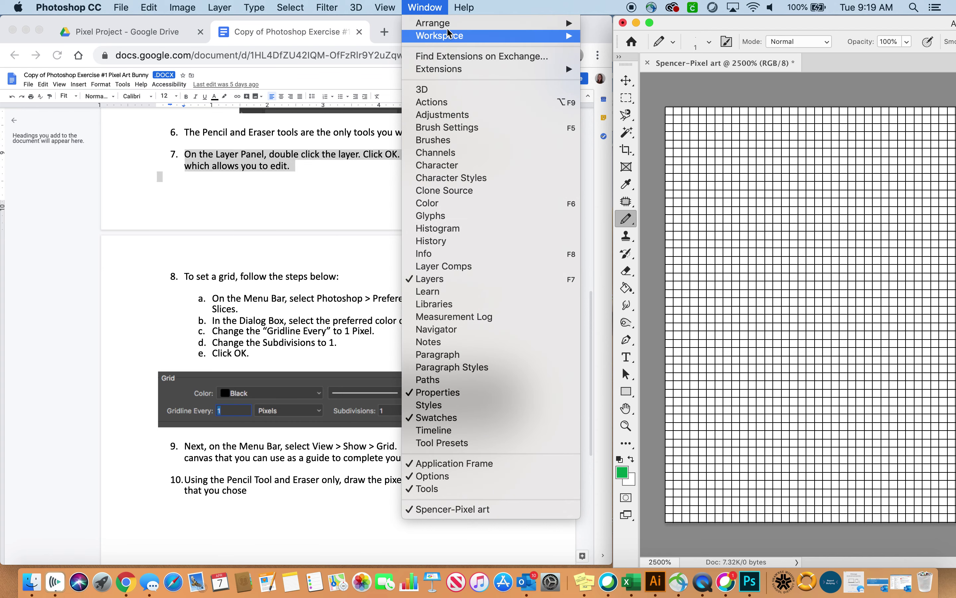
pyautogui.click(426, 10)
pyautogui.scroll(-4, 337, 269)
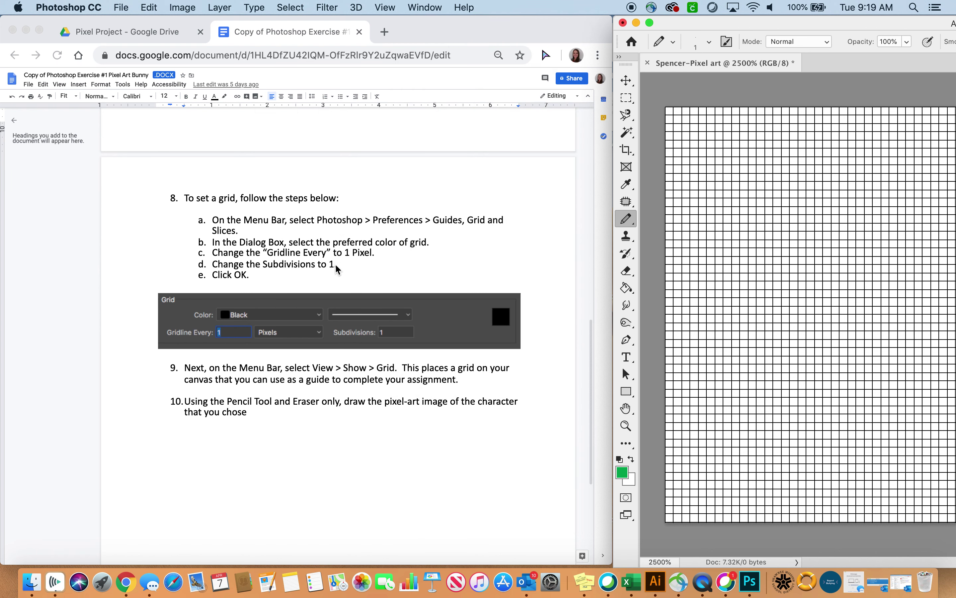
pyautogui.click(181, 191)
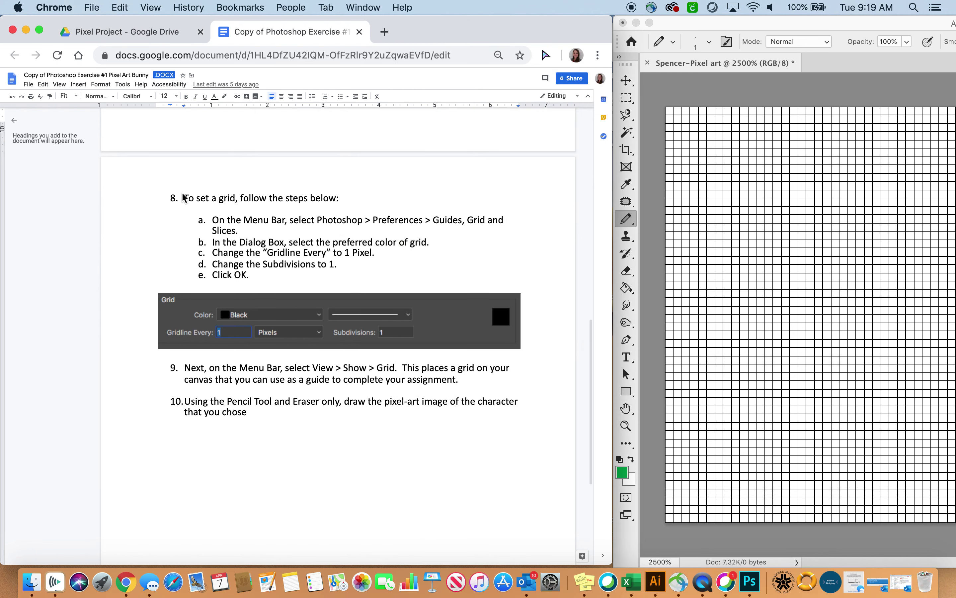
# - Switch back to Photoshop, reposition its window to show the canvas, and hide the grid
pyautogui.click(915, 280)
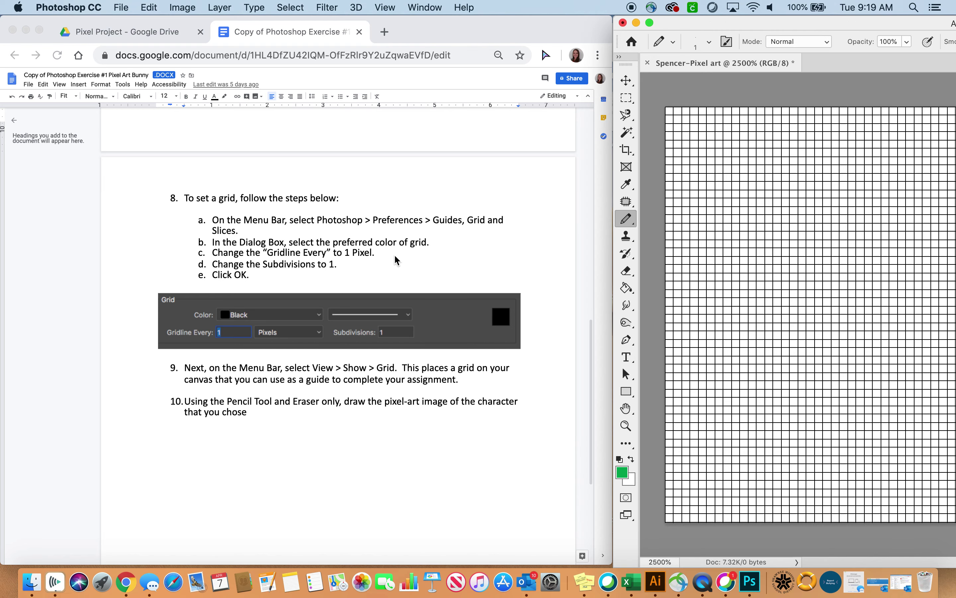
pyautogui.moveTo(788, 25); pyautogui.dragTo(376, 25)
pyautogui.click(374, 6)
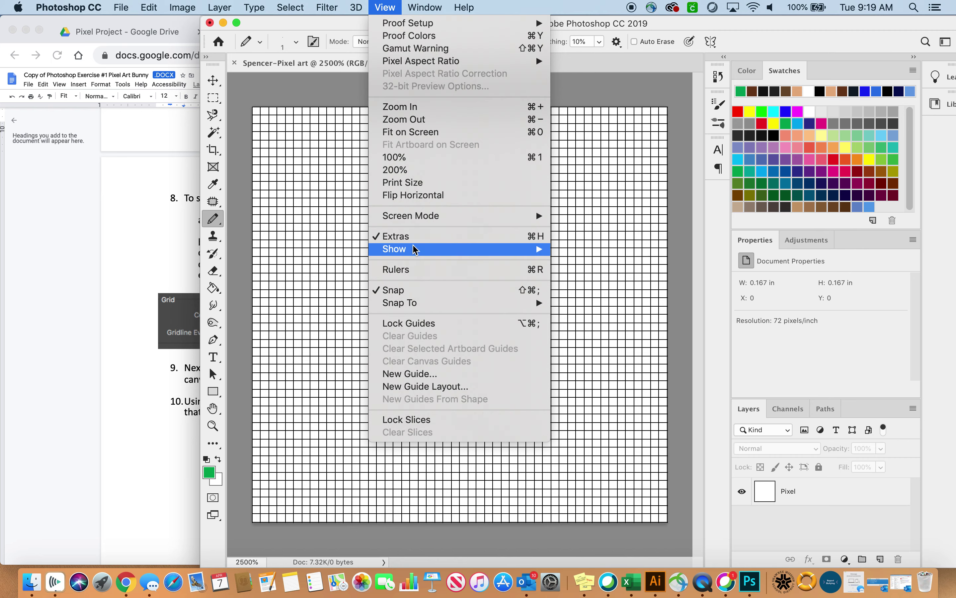
pyautogui.moveTo(415, 249)
pyautogui.click(634, 257)
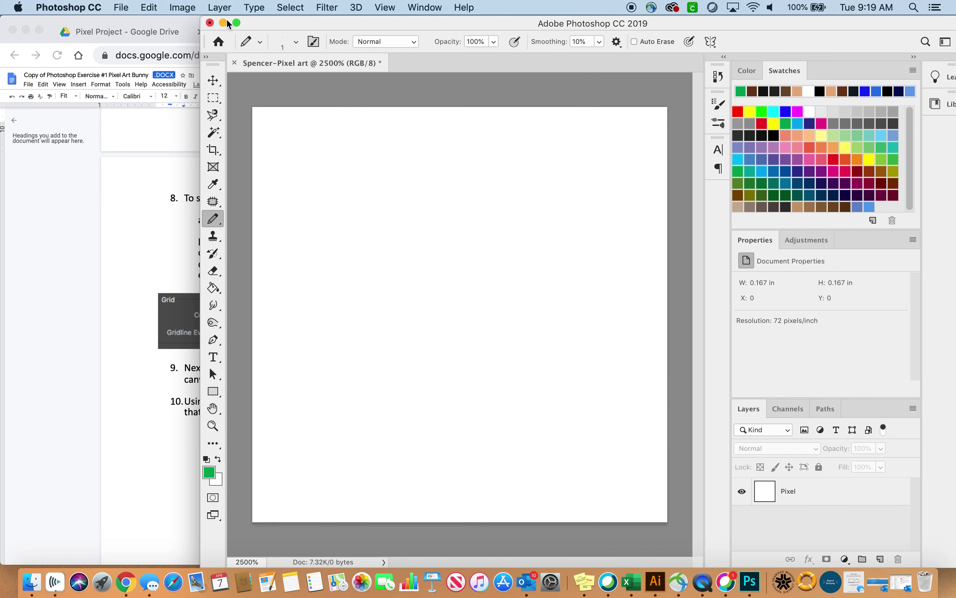
pyautogui.moveTo(229, 24); pyautogui.dragTo(168, 23)
# - Select the Pixel layer, try three single-pixel Pencil dabs on the canvas, and undo them
pyautogui.click(483, 304)
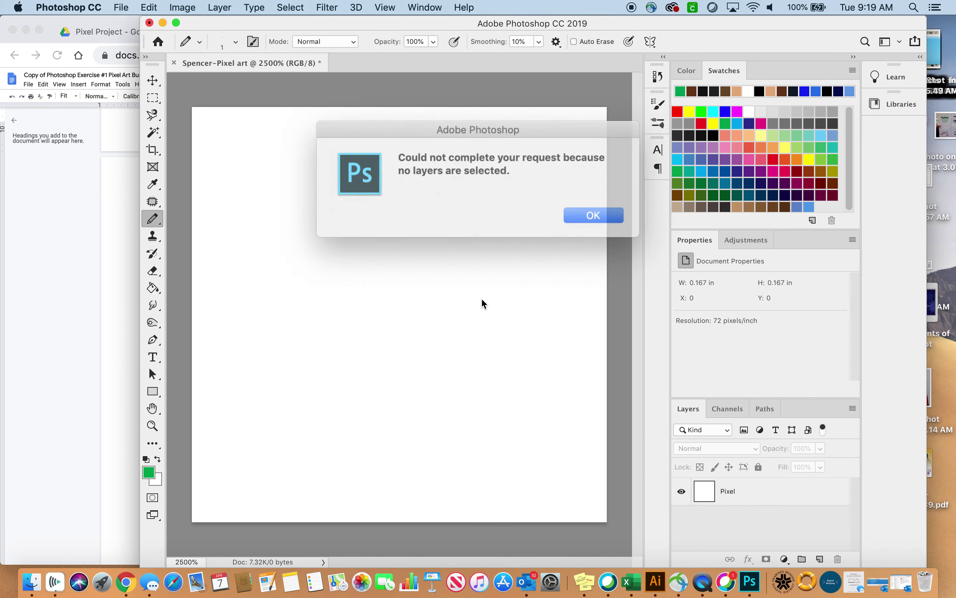
pyautogui.click(575, 215)
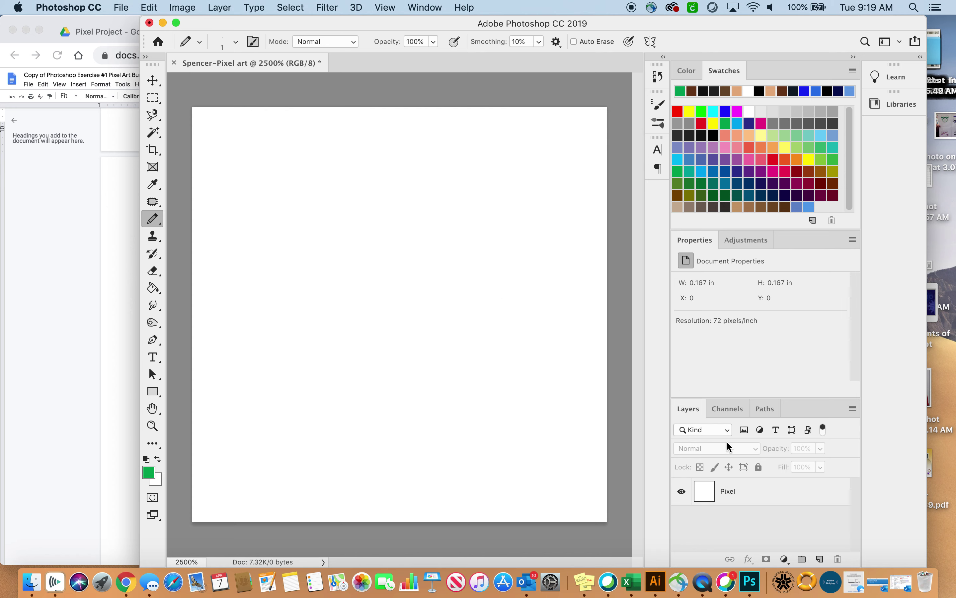
pyautogui.click(725, 490)
pyautogui.click(320, 277)
pyautogui.click(395, 287)
pyautogui.click(361, 326)
pyautogui.press('super+z')
pyautogui.press('super+z')
pyautogui.press('super+z')
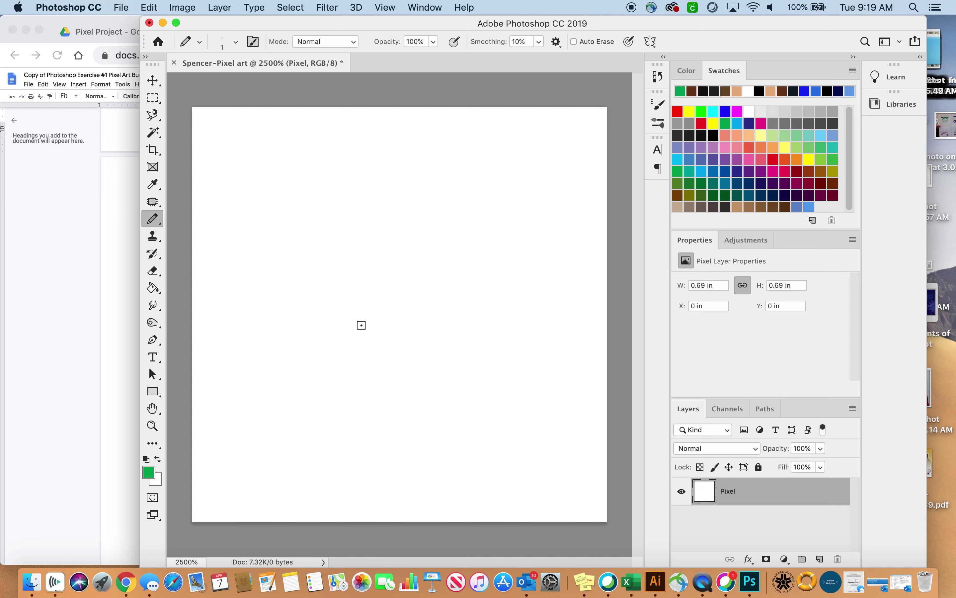
# - Move the Photoshop window aside and highlight step 8a on opening the Guides, Grid and Slices preferences in Google Docs
pyautogui.moveTo(226, 29); pyautogui.dragTo(698, 29)
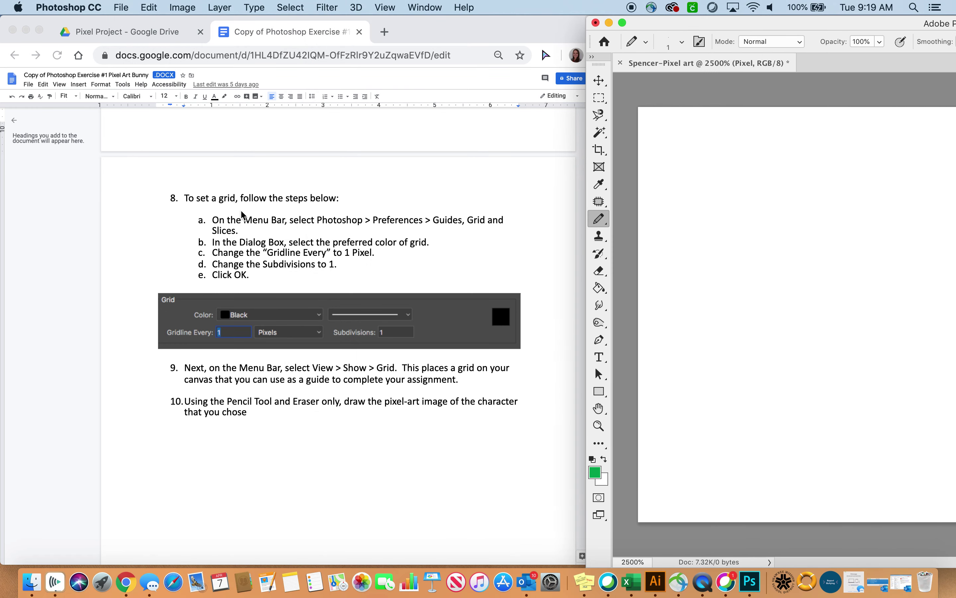
pyautogui.click(182, 221)
pyautogui.moveTo(211, 219); pyautogui.dragTo(310, 221)
pyautogui.click(332, 221)
pyautogui.moveTo(210, 220); pyautogui.dragTo(241, 230)
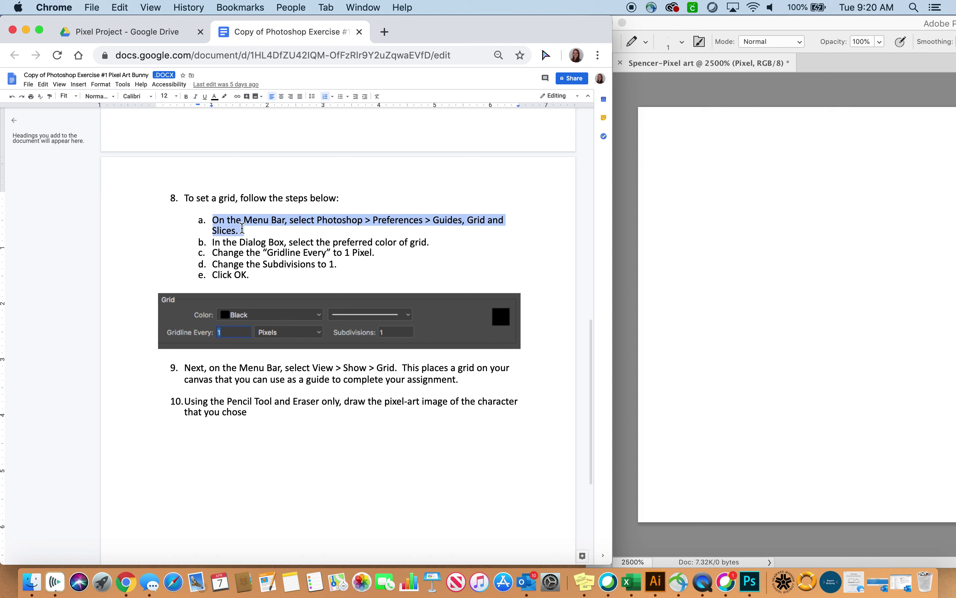
# - Return to Photoshop, reposition its window to show the whole workspace, and open the Guides, Grid & Slices preferences
pyautogui.click(856, 27)
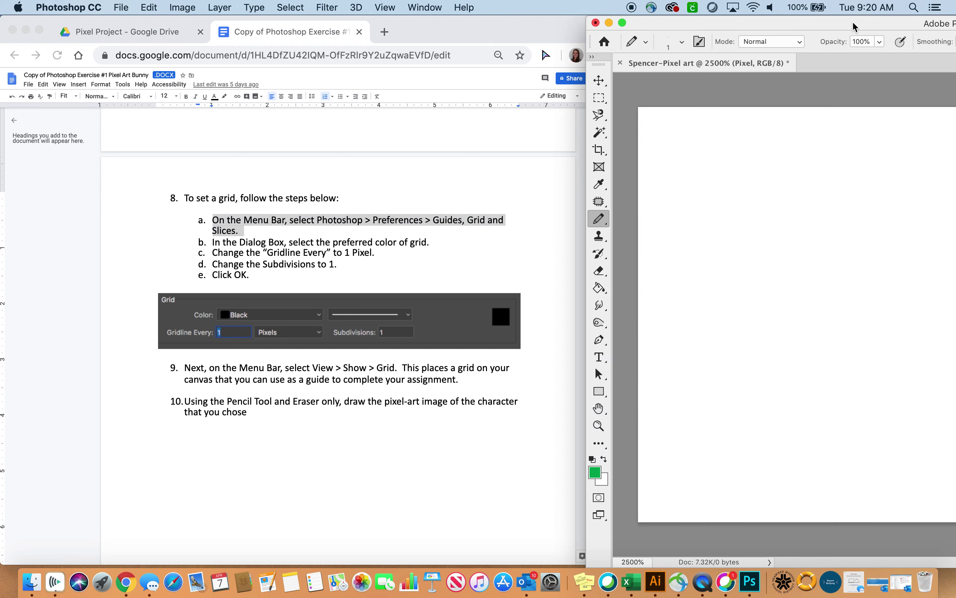
pyautogui.click(622, 22)
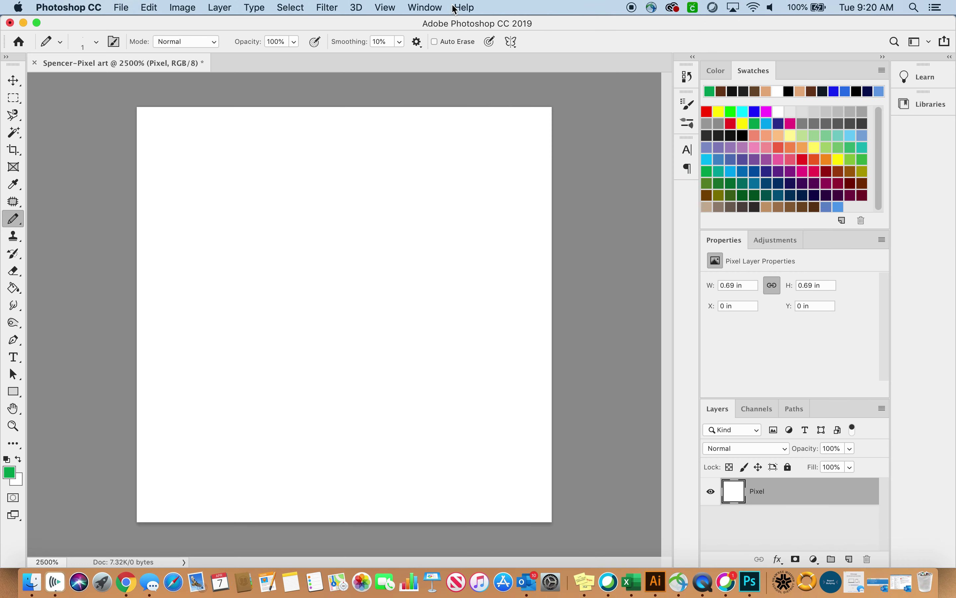
pyautogui.click(44, 7)
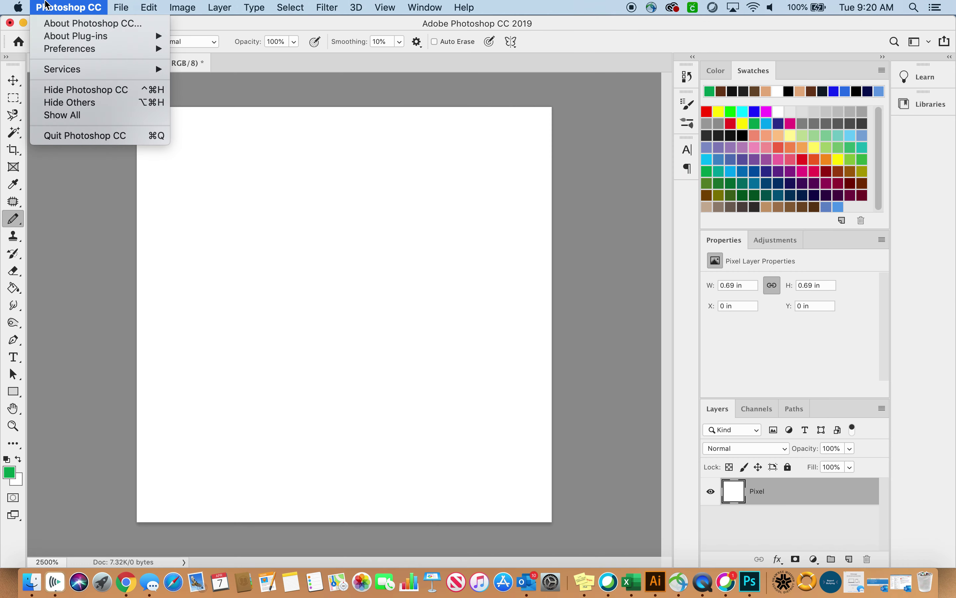
pyautogui.moveTo(58, 52)
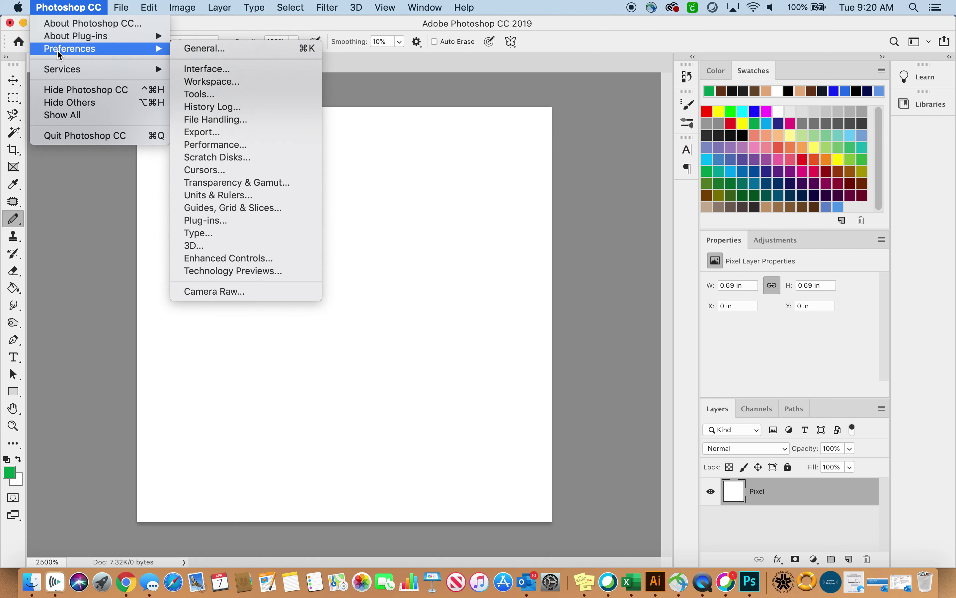
pyautogui.click(213, 209)
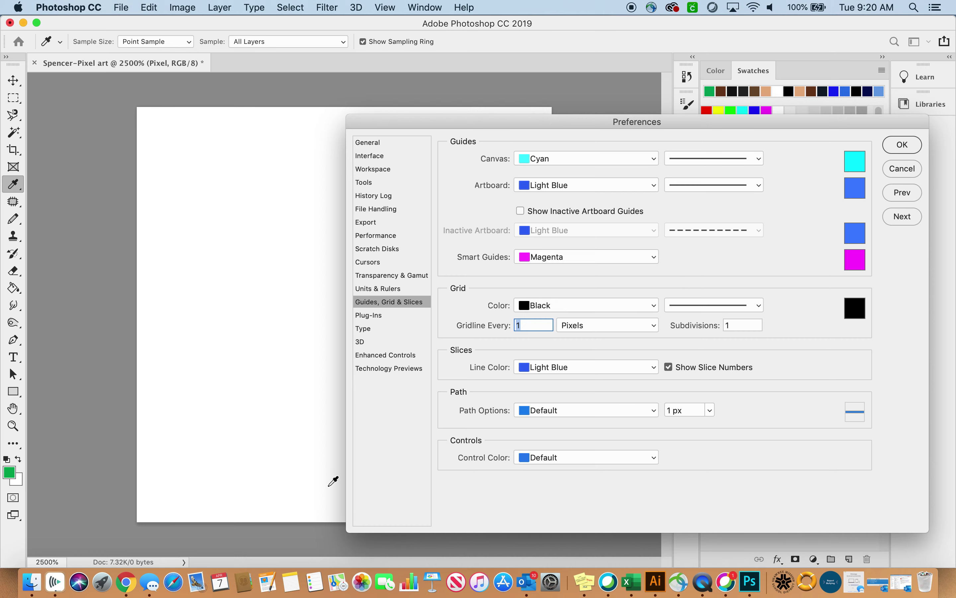
# - Switch to the Google Docs instructions and highlight step 8b on selecting the preferred grid color
pyautogui.click(134, 590)
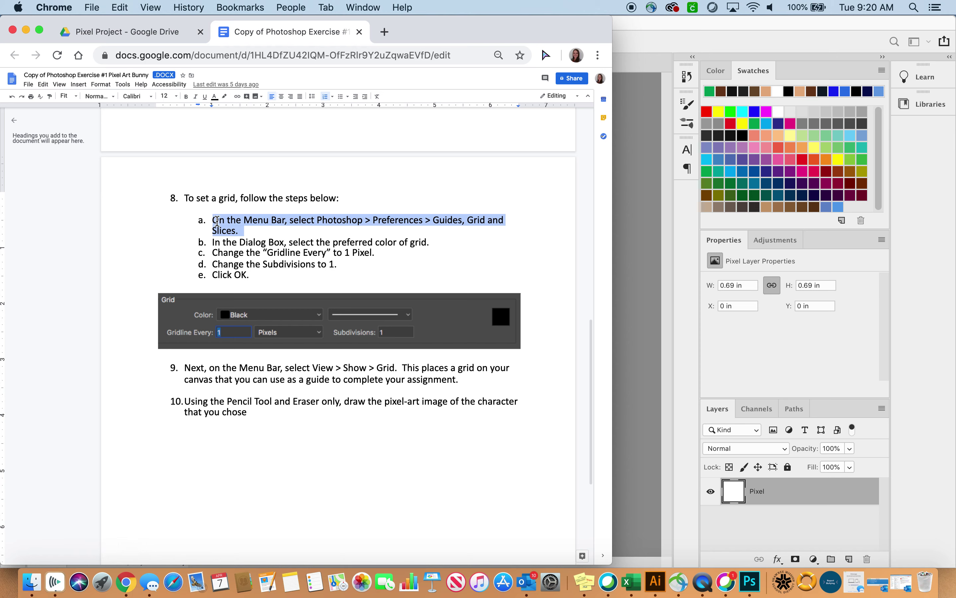
pyautogui.click(213, 241)
pyautogui.moveTo(213, 241); pyautogui.dragTo(428, 242)
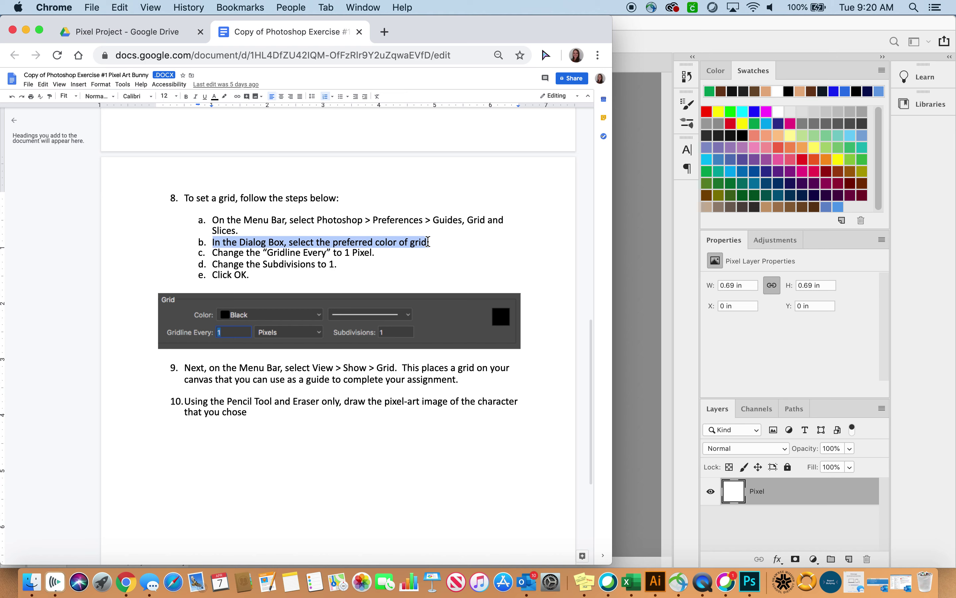
pyautogui.click(158, 353)
pyautogui.click(161, 304)
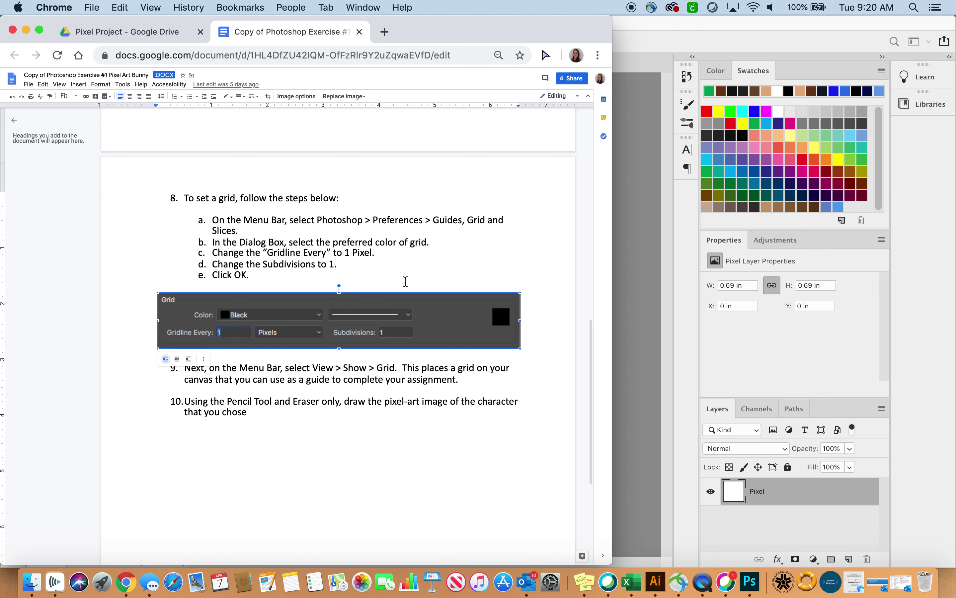
pyautogui.moveTo(215, 242); pyautogui.dragTo(428, 243)
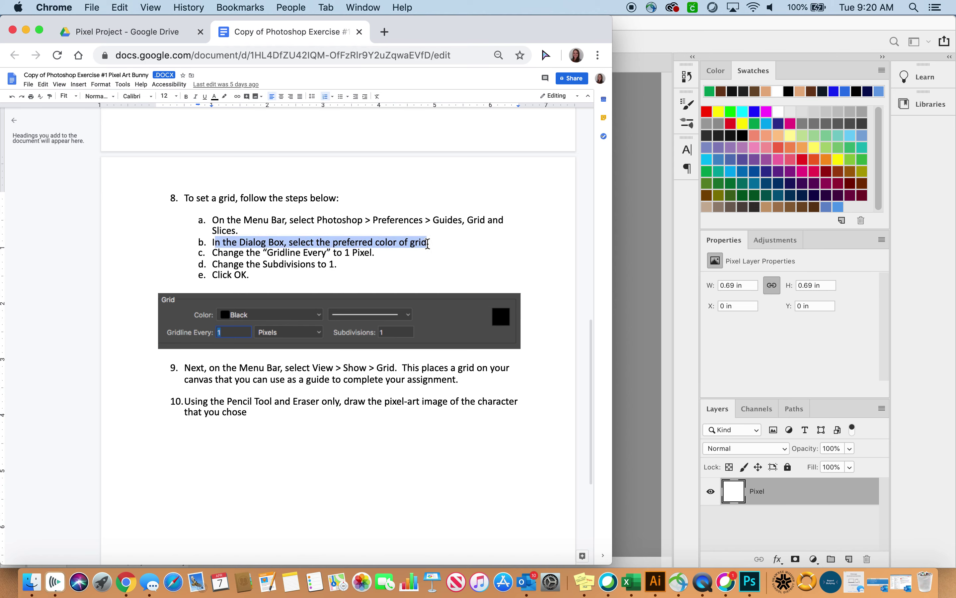
# - Highlight step 8c on the gridline spacing and step 8d on the subdivisions in the instructions
pyautogui.click(393, 249)
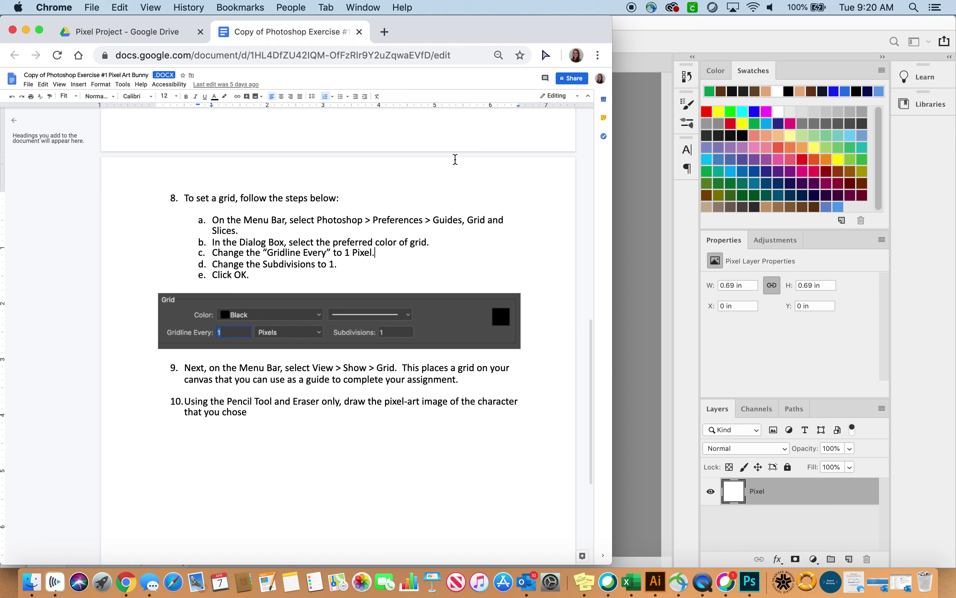
pyautogui.doubleClick(214, 253)
pyautogui.moveTo(252, 253); pyautogui.dragTo(376, 249)
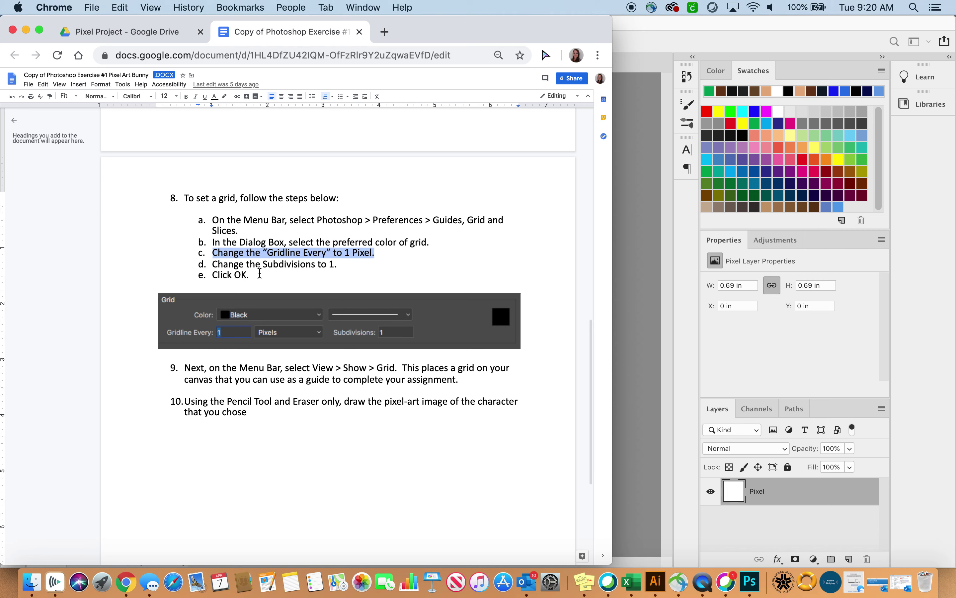
pyautogui.moveTo(212, 264); pyautogui.dragTo(361, 265)
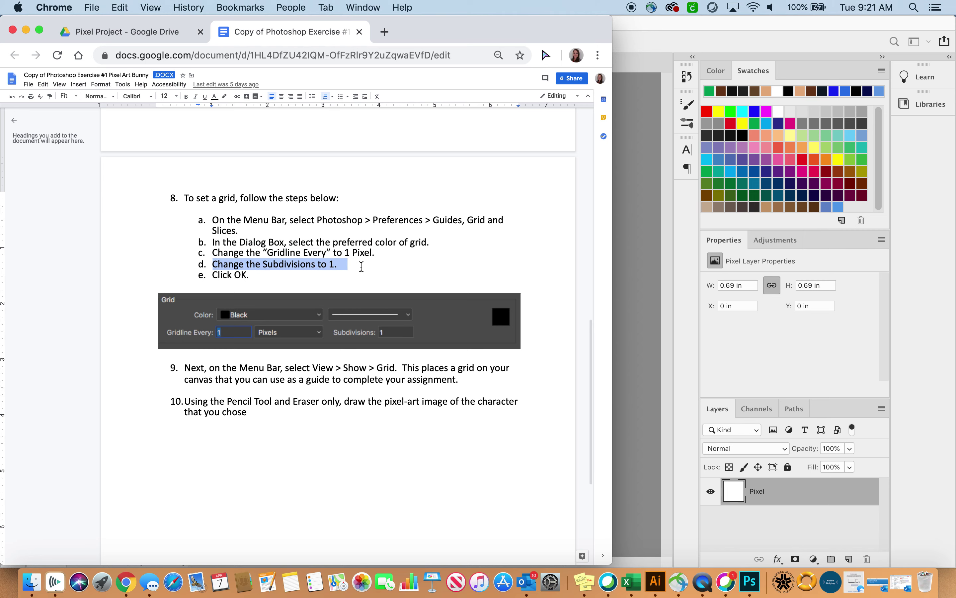
# - Return to Photoshop and accept the grid preferences with Black color, a gridline every 1 pixel and 1 subdivision
pyautogui.click(666, 26)
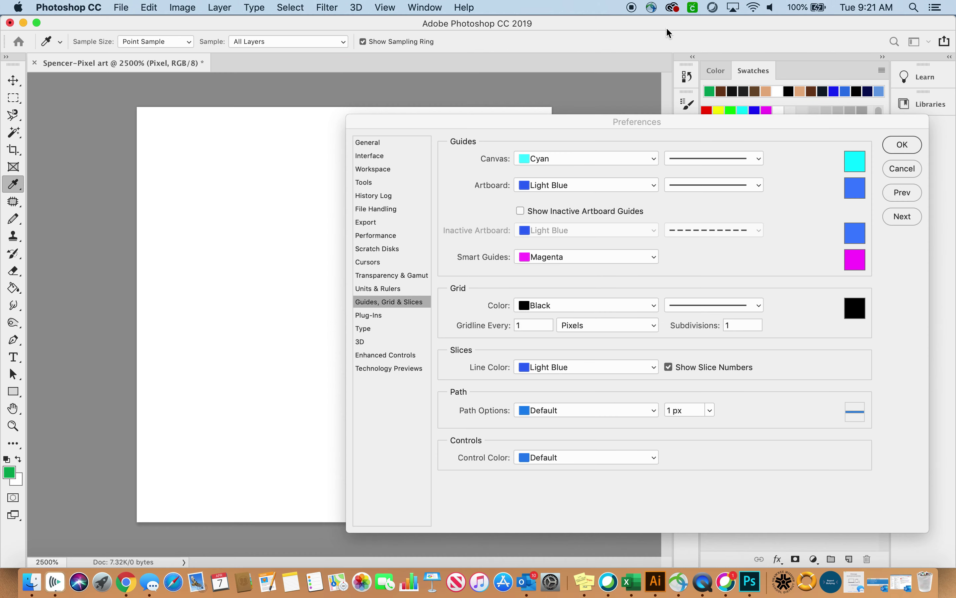
pyautogui.moveTo(629, 125); pyautogui.dragTo(460, 31)
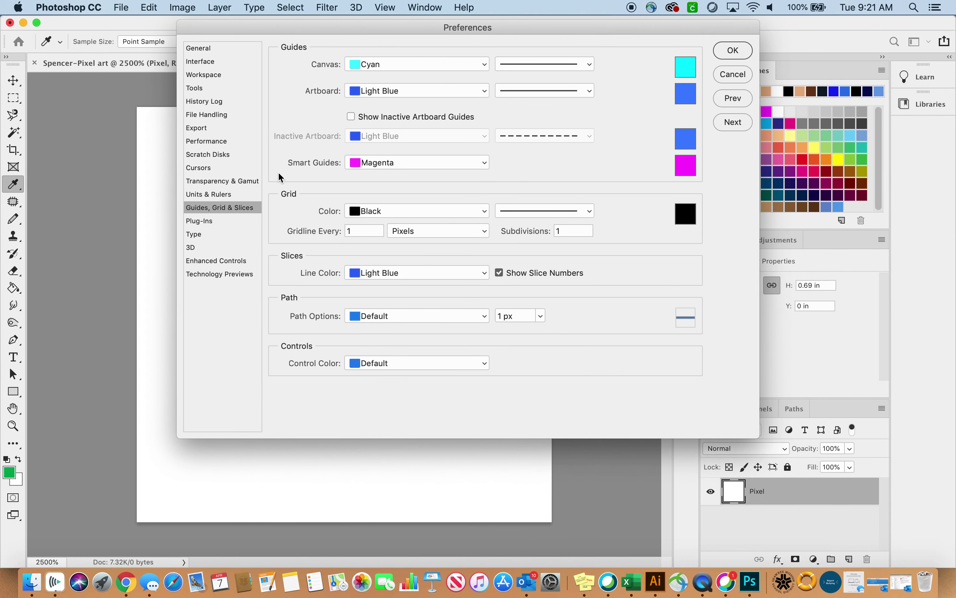
pyautogui.click(398, 214)
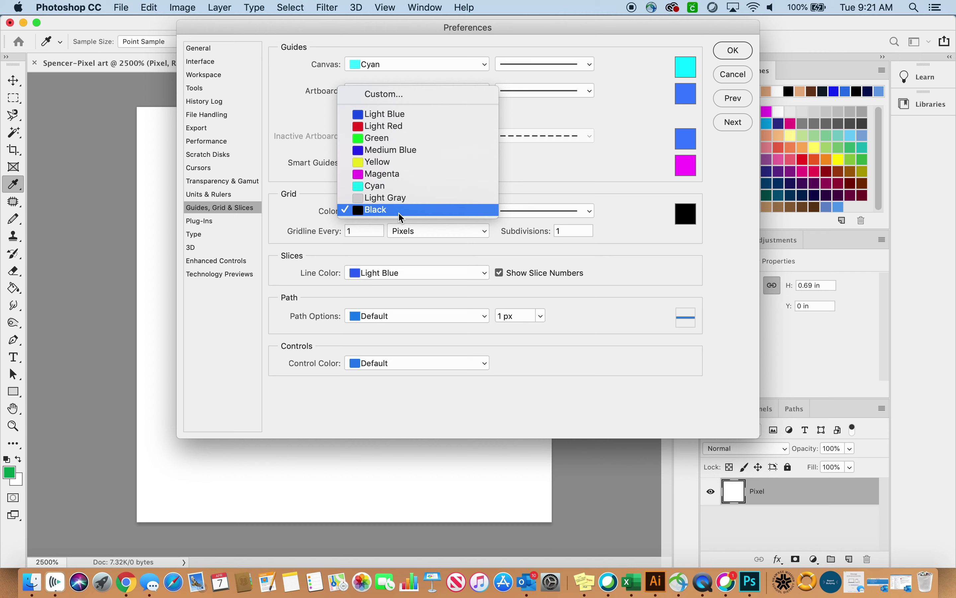
pyautogui.click(399, 210)
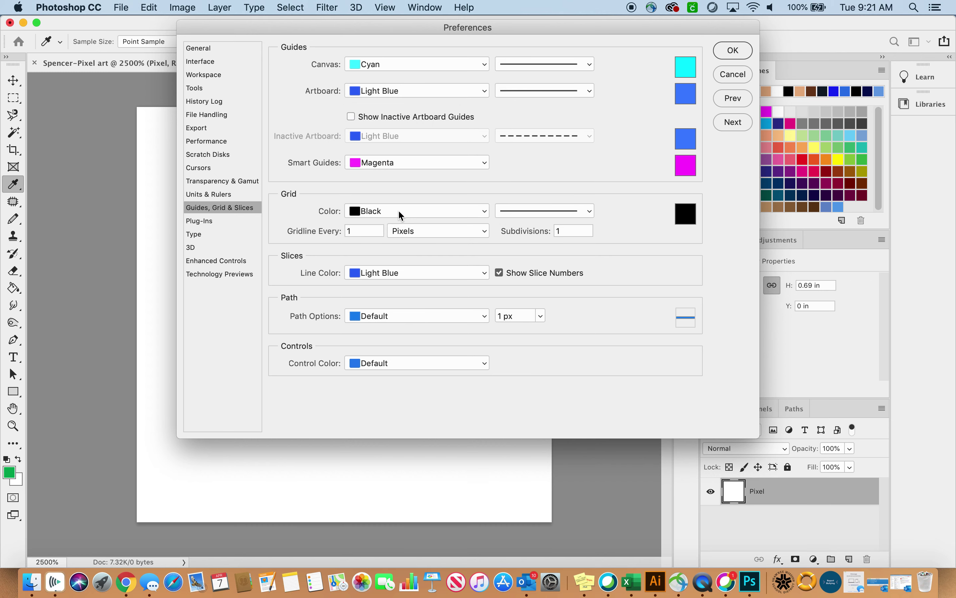
pyautogui.doubleClick(377, 232)
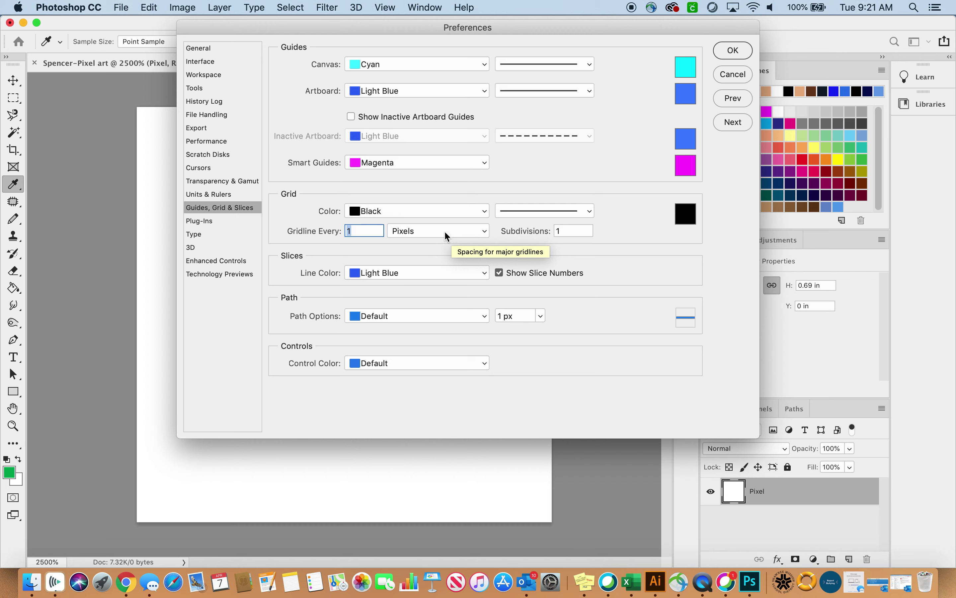
pyautogui.doubleClick(570, 231)
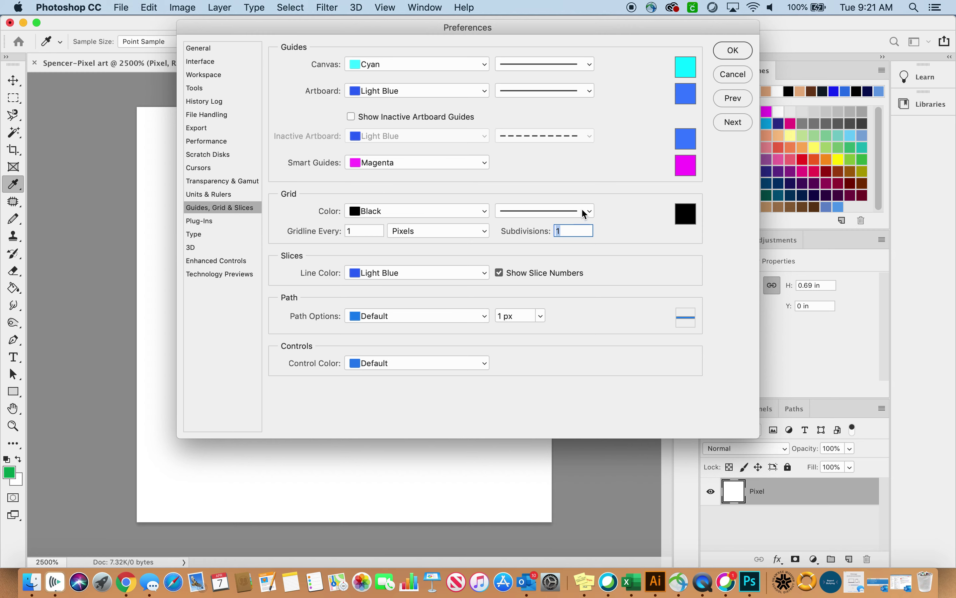
pyautogui.click(733, 50)
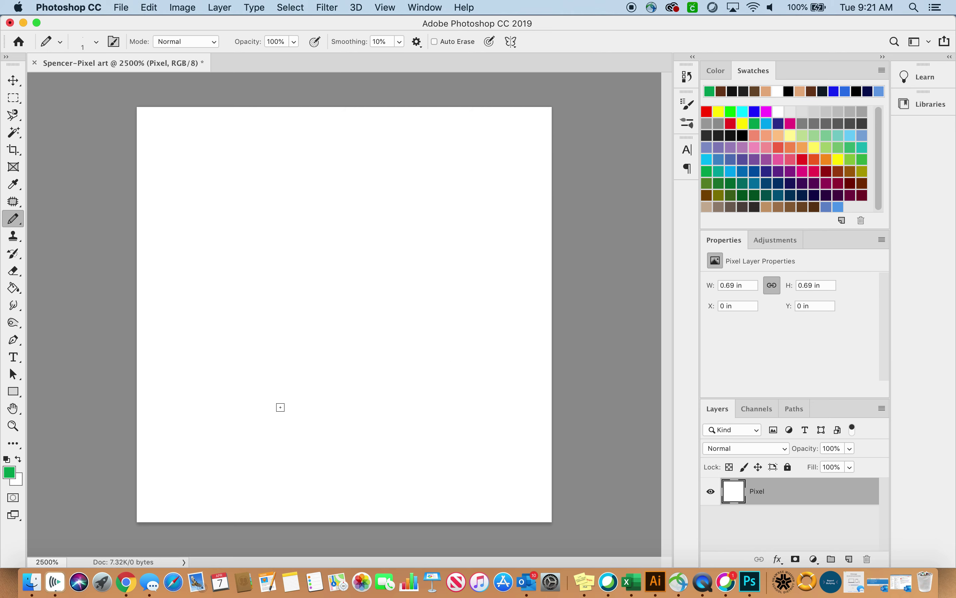
# - Highlight item 9 on showing the grid in the Google Docs instructions and return to Photoshop
pyautogui.click(133, 583)
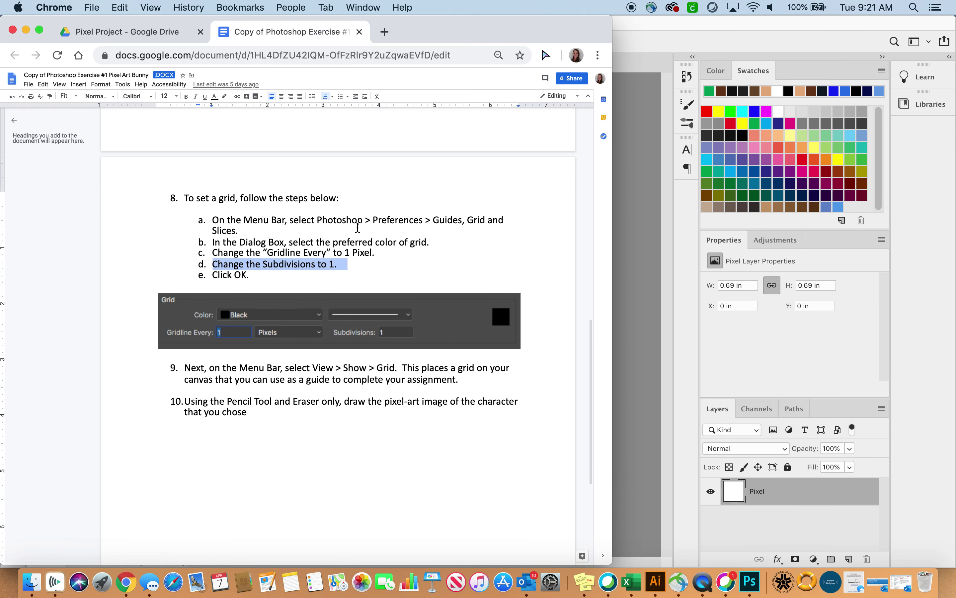
pyautogui.scroll(-5, 357, 228)
pyautogui.moveTo(185, 190); pyautogui.dragTo(462, 197)
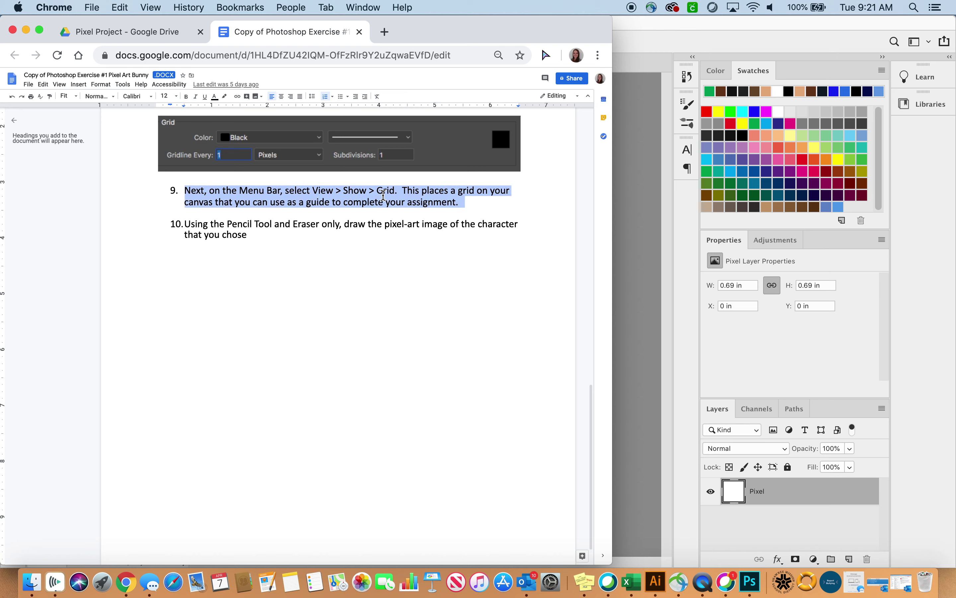
pyautogui.click(686, 45)
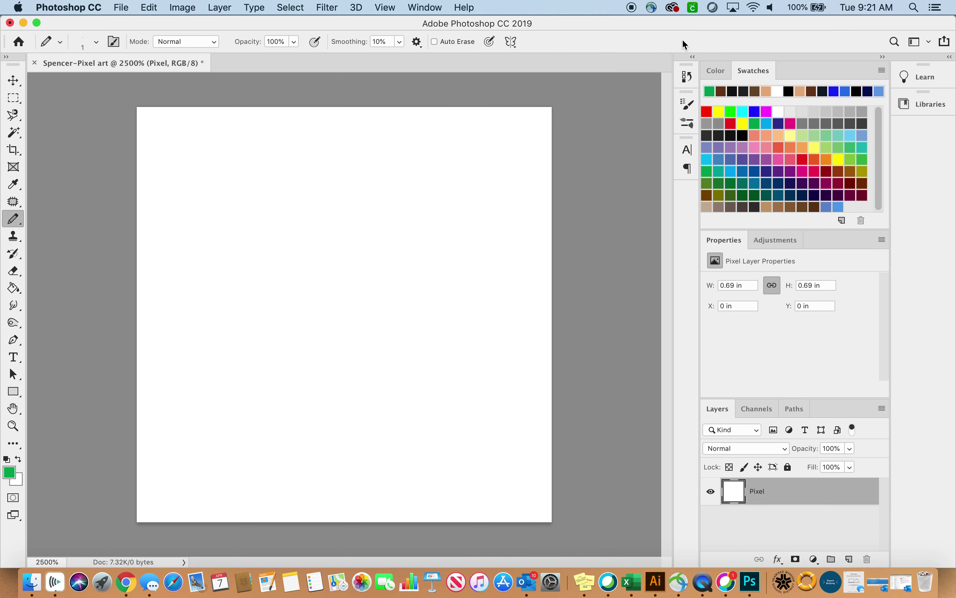
# - Show the 1-pixel grid over the canvas and inspect its squares up close
pyautogui.click(389, 6)
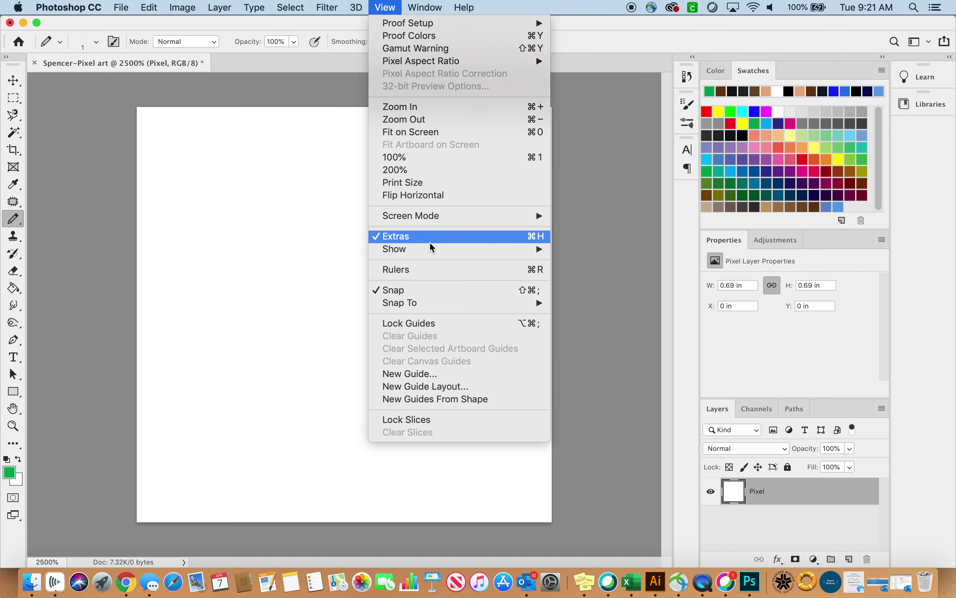
pyautogui.moveTo(426, 251)
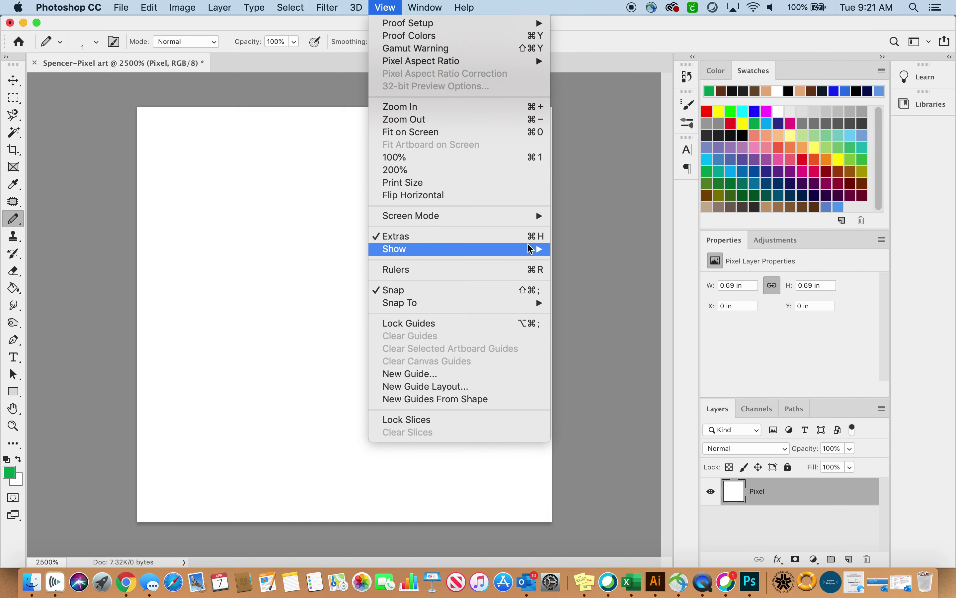
pyautogui.click(580, 259)
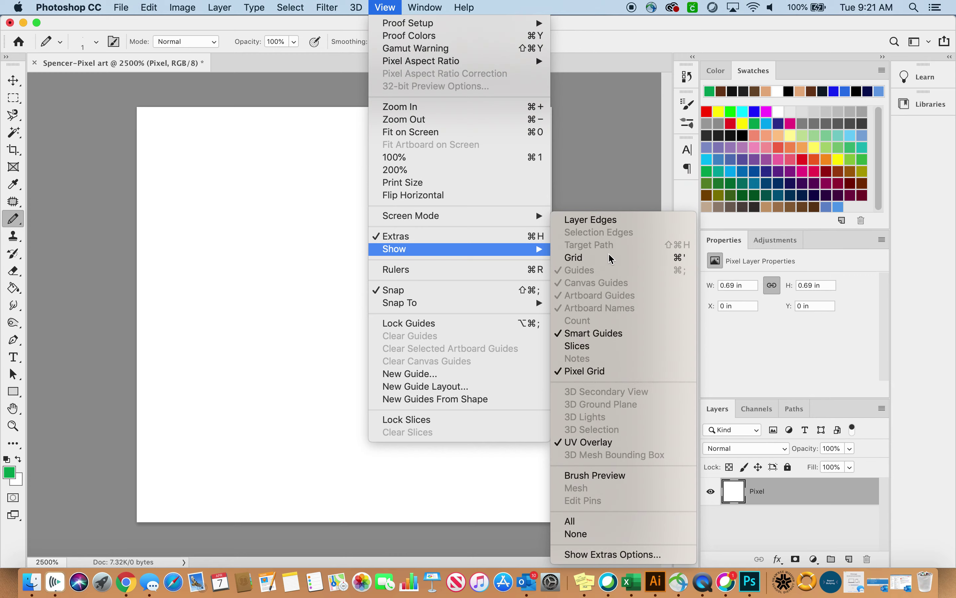
pyautogui.scroll(5, 379, 275)
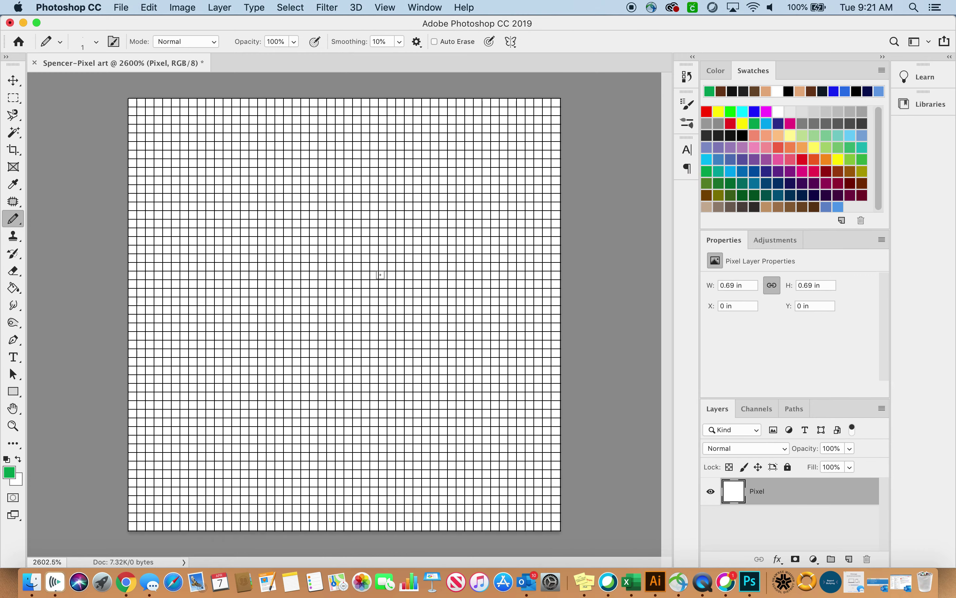
pyautogui.scroll(3, 380, 274)
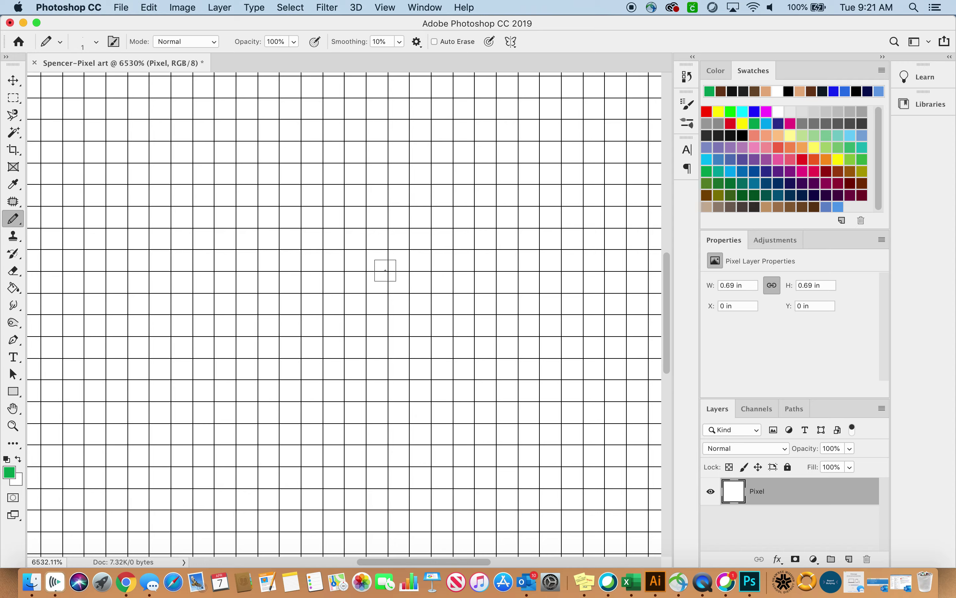
pyautogui.scroll(-5, 394, 260)
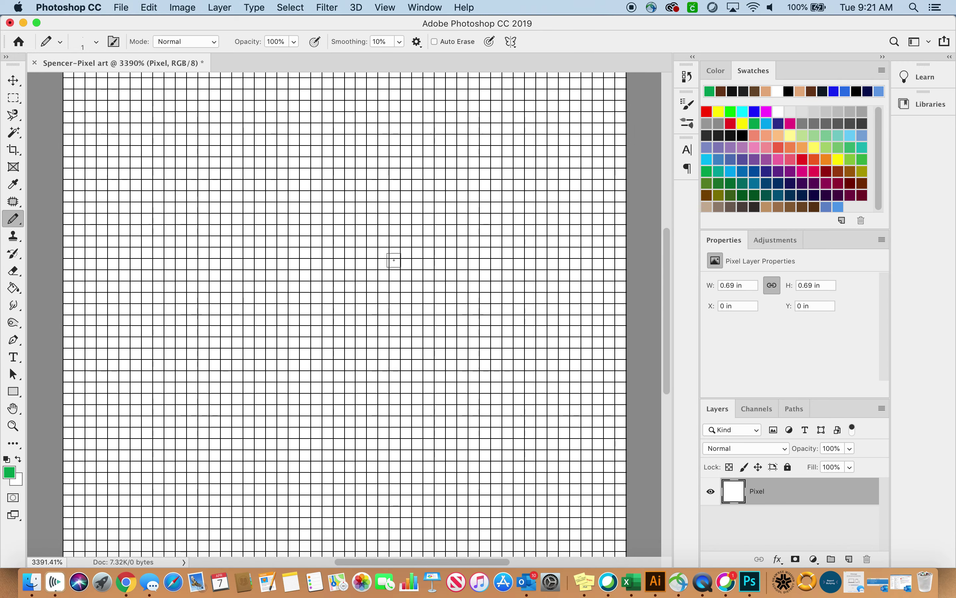
# - Try the Pencil tool with single green pixels at separate spots on the canvas, undoing each one
pyautogui.click(348, 300)
pyautogui.press('super+z')
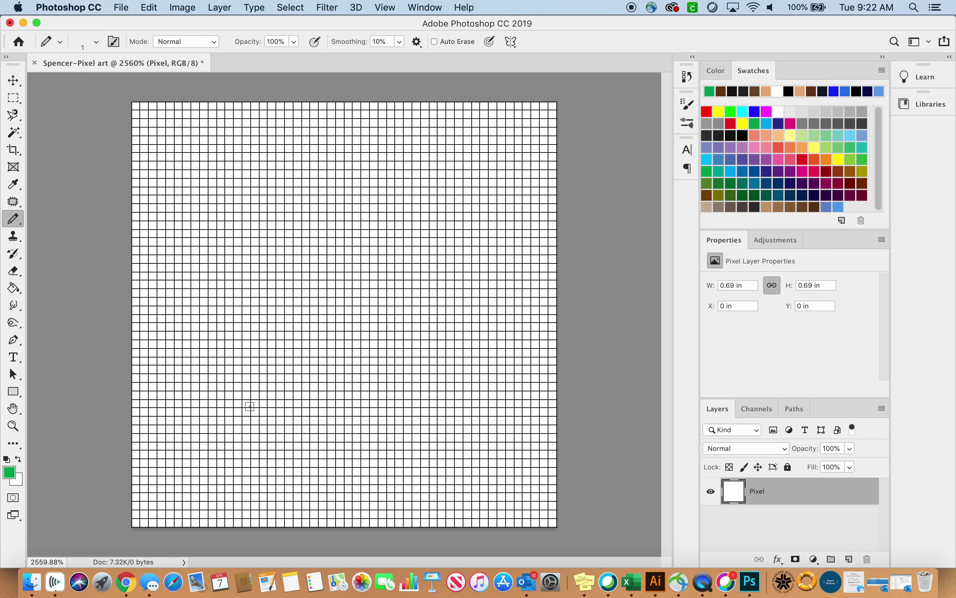
pyautogui.scroll(1, 249, 407)
pyautogui.click(283, 308)
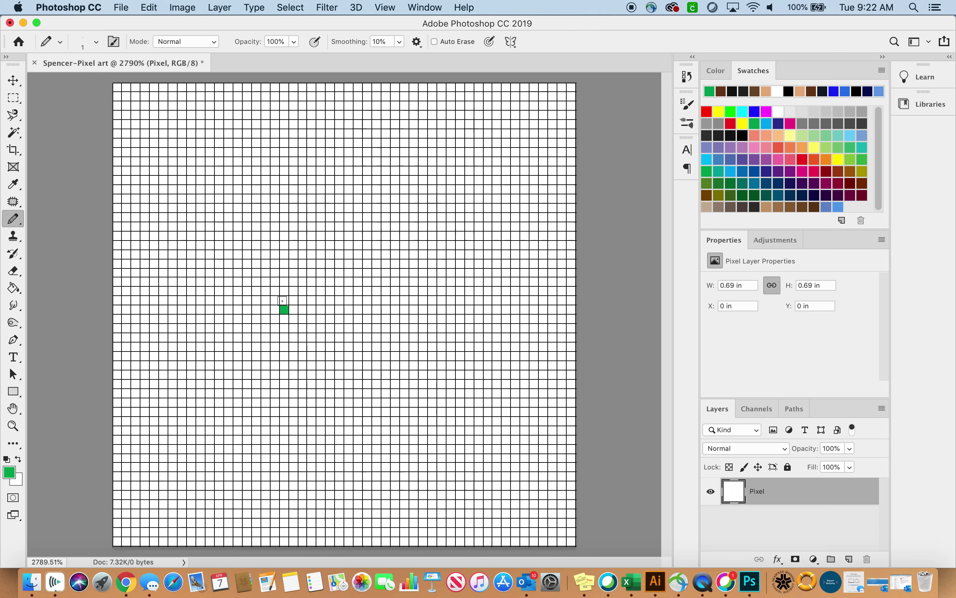
pyautogui.press('super+z')
pyautogui.click(358, 272)
pyautogui.press('super+z')
# - Try a horizontal row of three green pencil pixels near the canvas center, then undo all three
pyautogui.scroll(3, 355, 272)
pyautogui.scroll(2, 355, 272)
pyautogui.click(354, 264)
pyautogui.click(333, 262)
pyautogui.click(310, 261)
pyautogui.press('super+z')
pyautogui.press('super+z')
pyautogui.press('super+z')
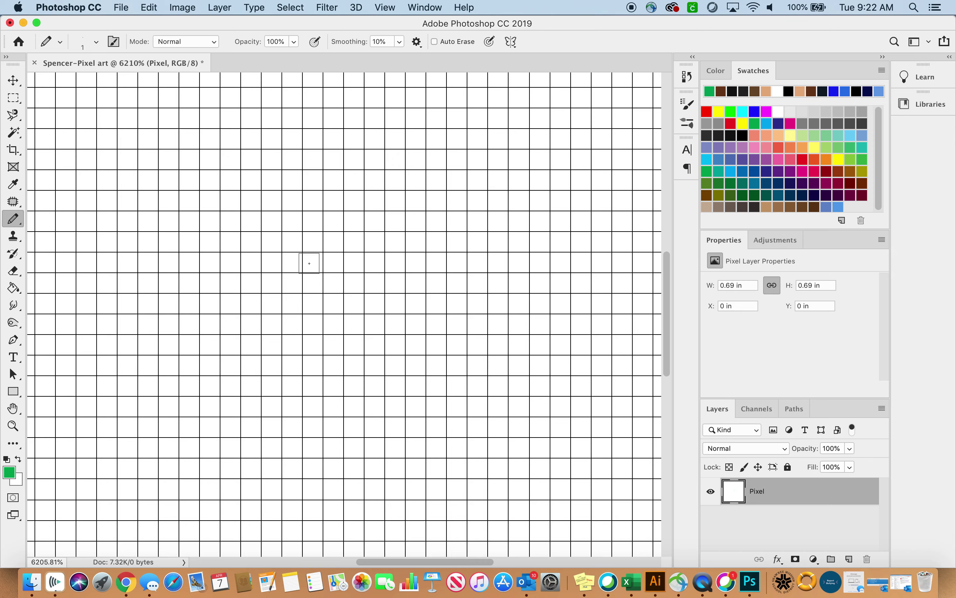
# - Try a few more individual green pixels around the middle of the grid and undo them
pyautogui.click(309, 264)
pyautogui.press('super+z')
pyautogui.scroll(-2, 307, 263)
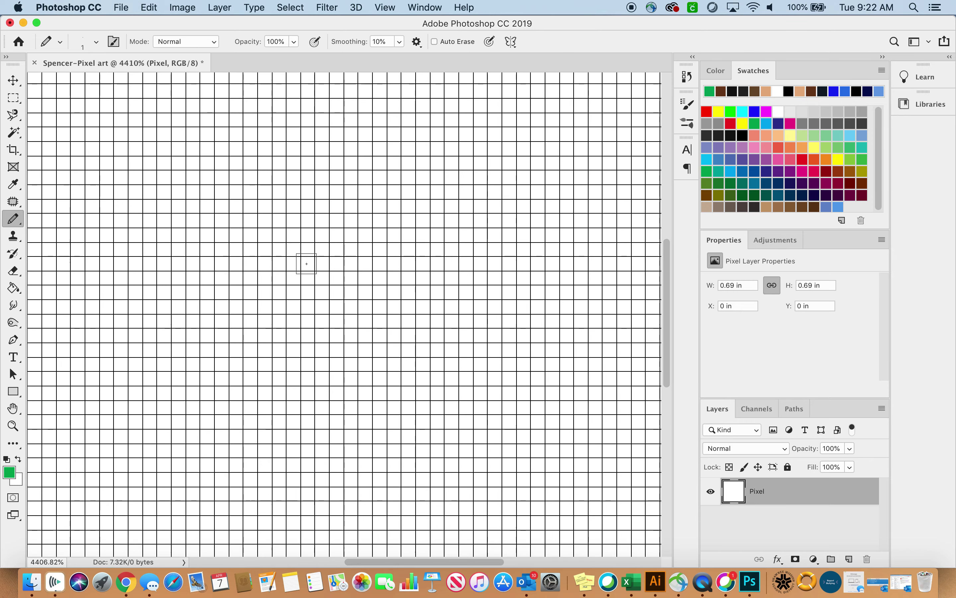
pyautogui.click(318, 278)
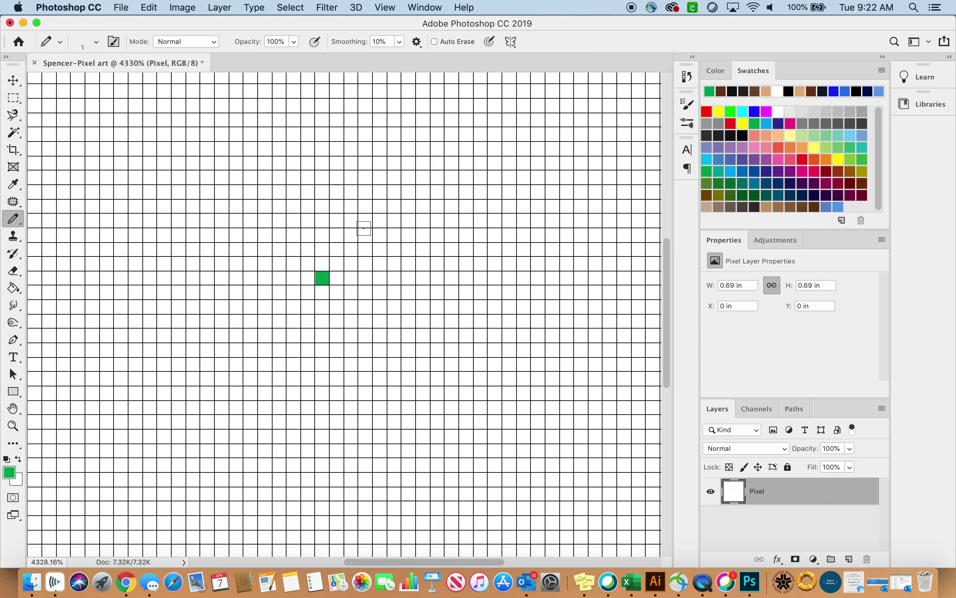
pyautogui.scroll(-2, 401, 192)
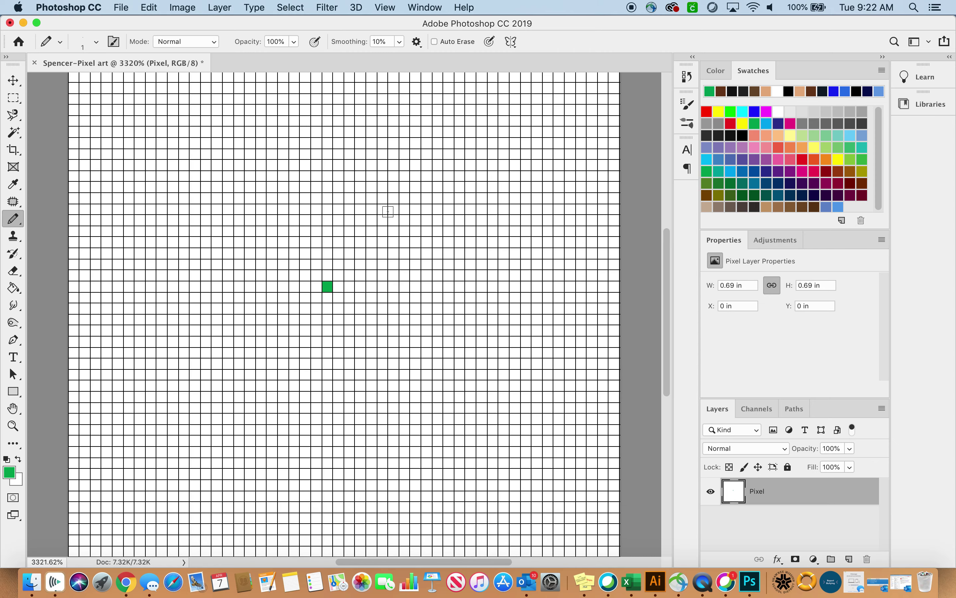
pyautogui.click(361, 298)
pyautogui.press('super+z')
pyautogui.press('super+z')
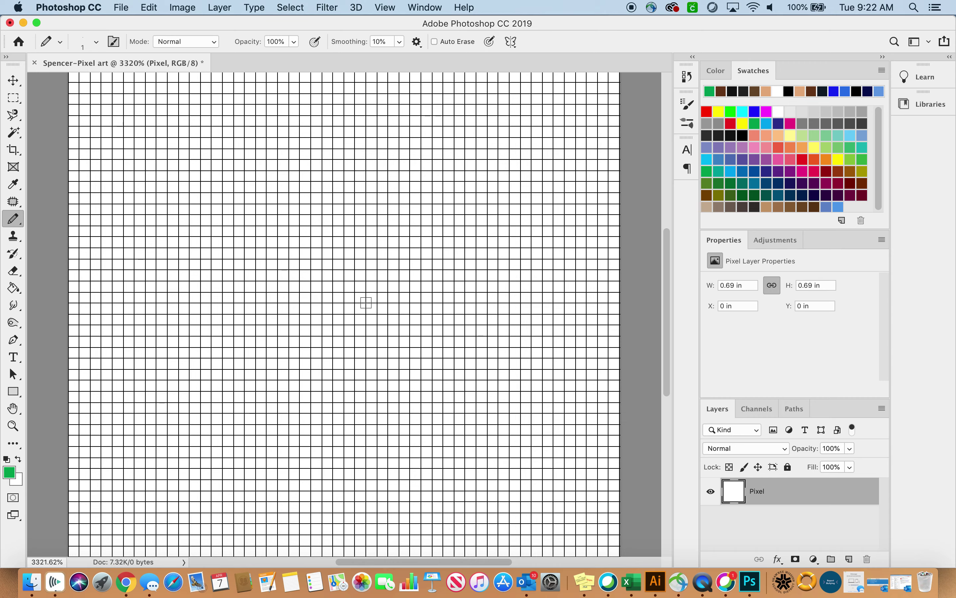
# - Highlight item 10 on drawing with the Pencil Tool and Eraser in the Google Docs instructions, then return to Photoshop with the whole canvas in view
pyautogui.click(127, 581)
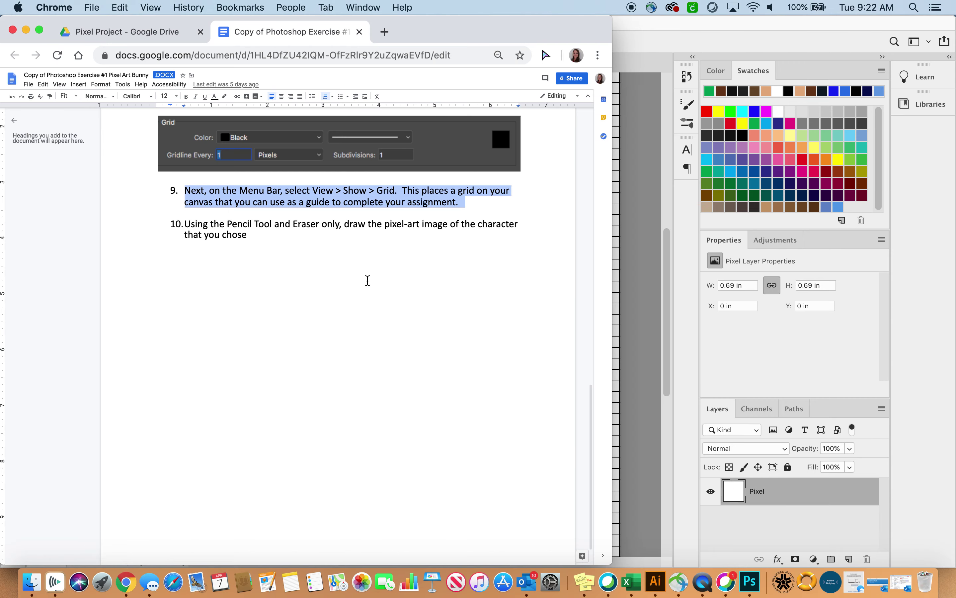
pyautogui.moveTo(185, 224); pyautogui.dragTo(278, 242)
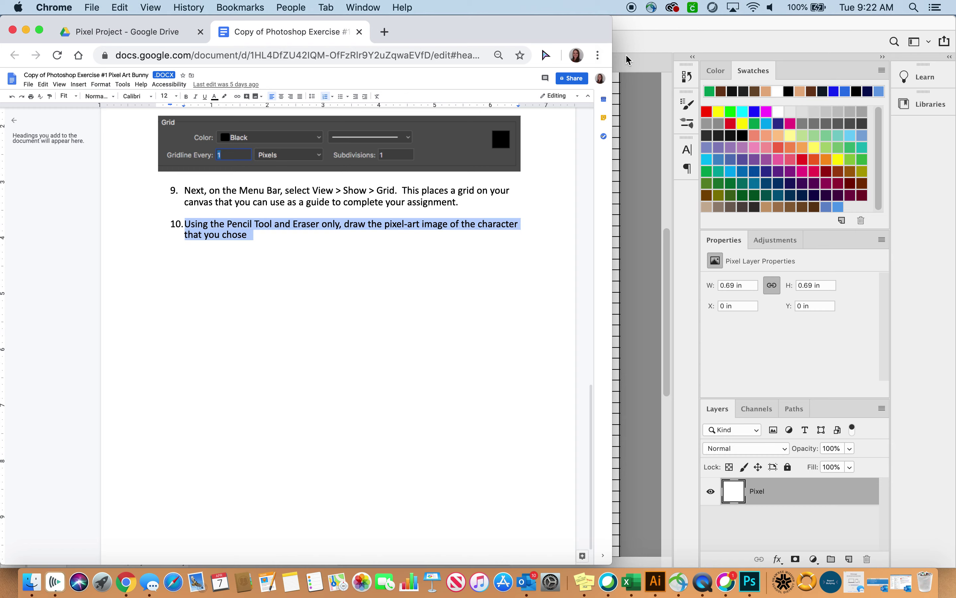
pyautogui.click(646, 48)
pyautogui.scroll(-3, 388, 330)
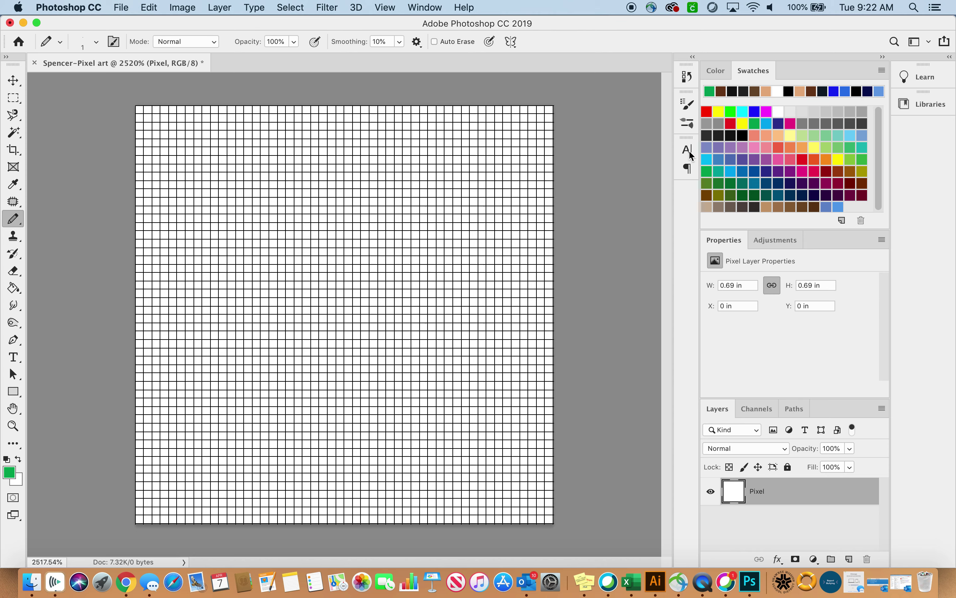
# - Pick a teal foreground color, #2fced3, from the color spectrum
pyautogui.click(721, 68)
pyautogui.moveTo(775, 106)
pyautogui.mouseDown()
pyautogui.moveTo(786, 115)
pyautogui.moveTo(755, 94)
pyautogui.moveTo(745, 108)
pyautogui.moveTo(826, 106)
pyautogui.mouseUp()
pyautogui.click(874, 118)
pyautogui.moveTo(875, 139); pyautogui.dragTo(875, 147)
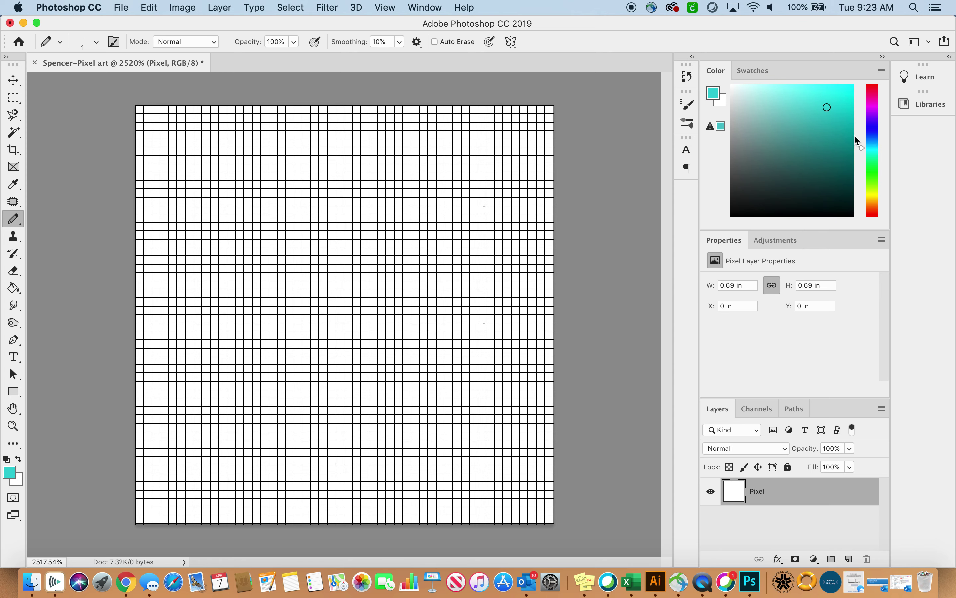
# - Change the foreground color's hue to a blue-purple, #4e2fd3, in the Color Picker
pyautogui.click(13, 476)
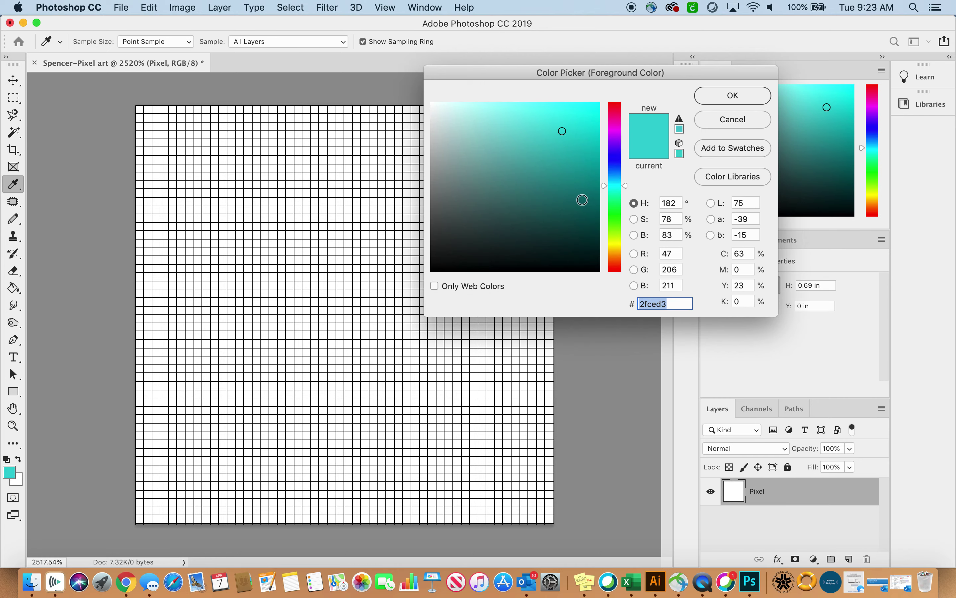
pyautogui.click(614, 154)
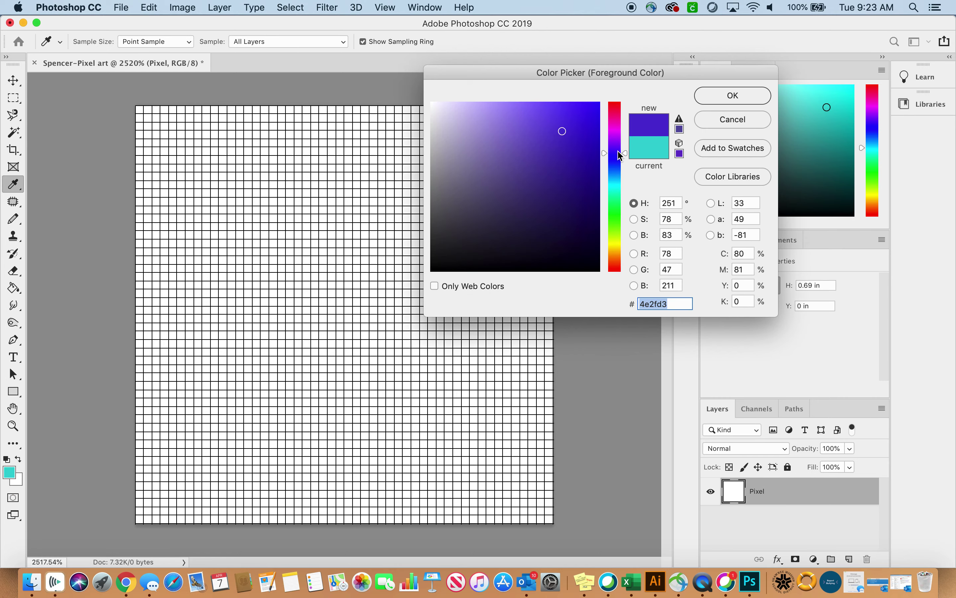
pyautogui.click(728, 99)
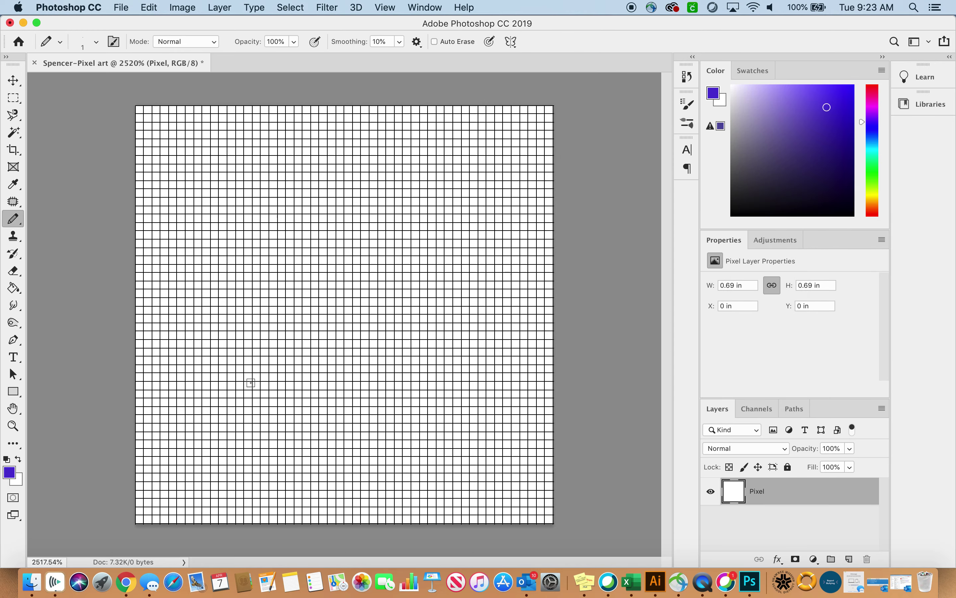
# - Compare the Swatches and Color panels, check which panels are enabled, and bring up Swatches
pyautogui.click(755, 72)
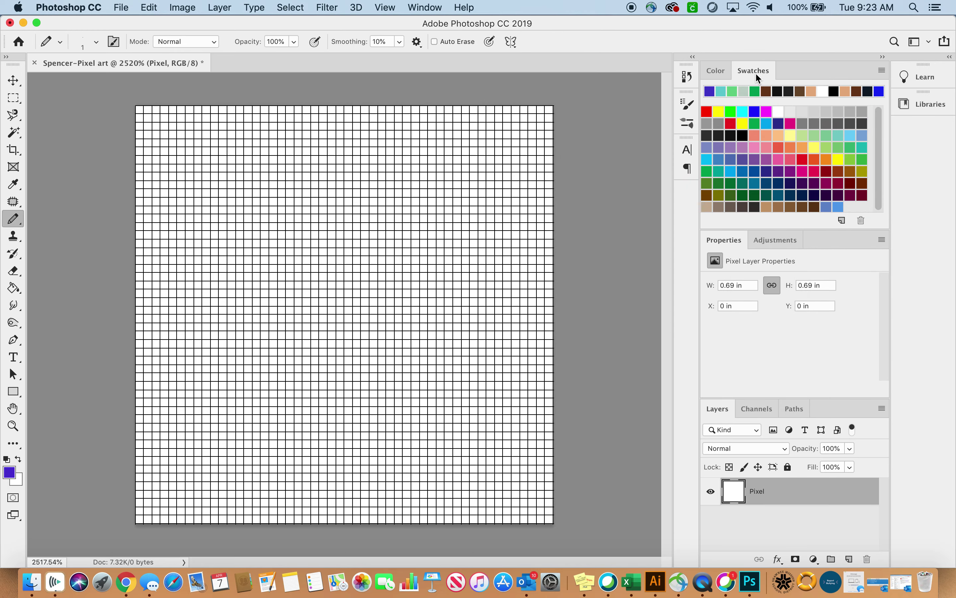
pyautogui.click(717, 71)
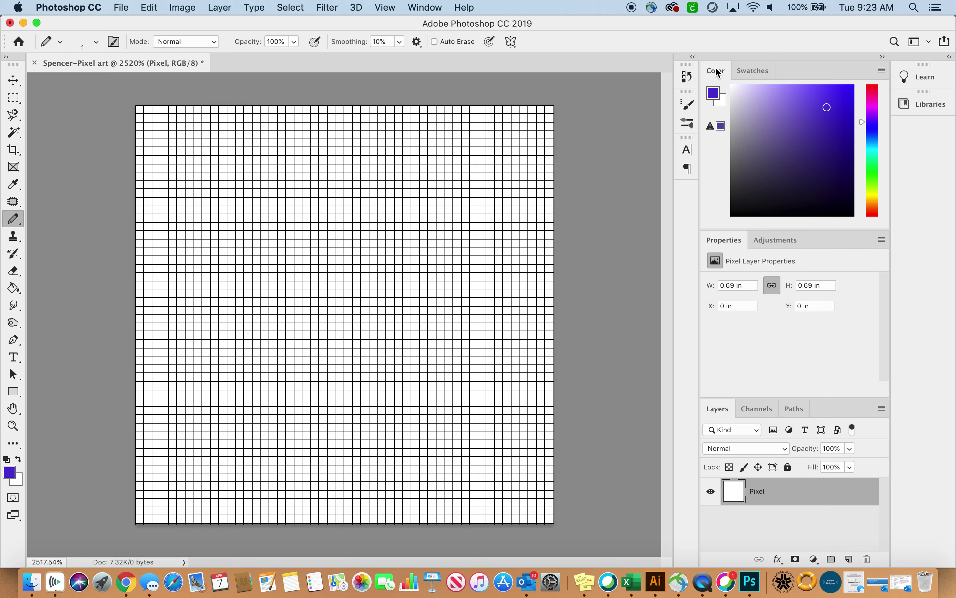
pyautogui.click(436, 8)
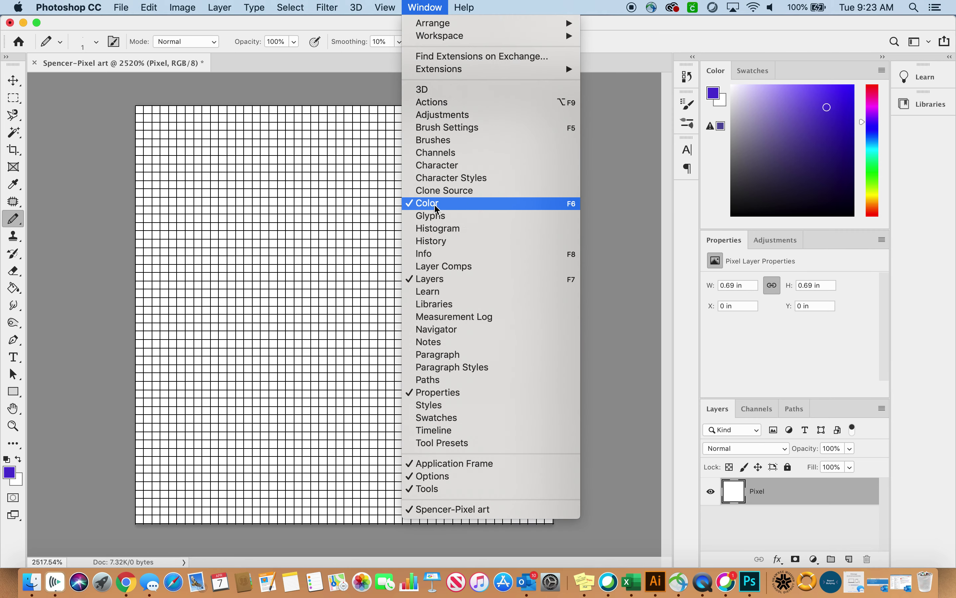
pyautogui.click(359, 222)
pyautogui.click(429, 8)
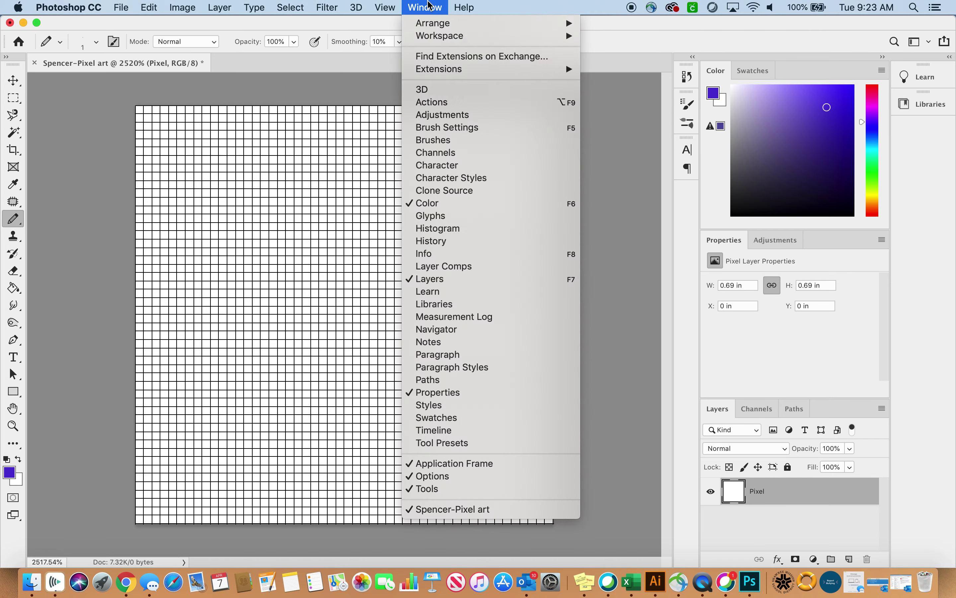
pyautogui.click(443, 418)
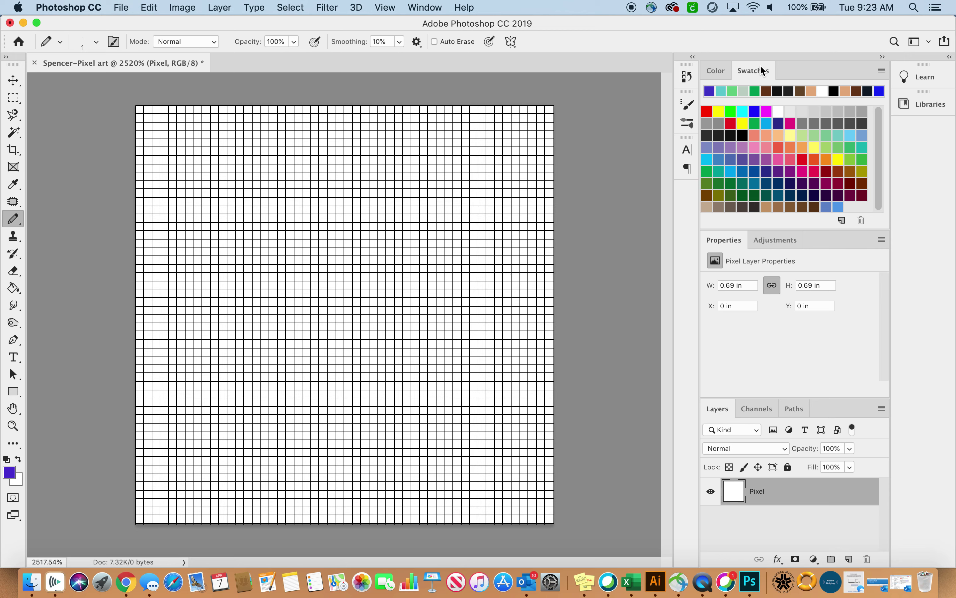
# - Collapse the main panel group to icons, select Color, and expand the group again
pyautogui.click(886, 57)
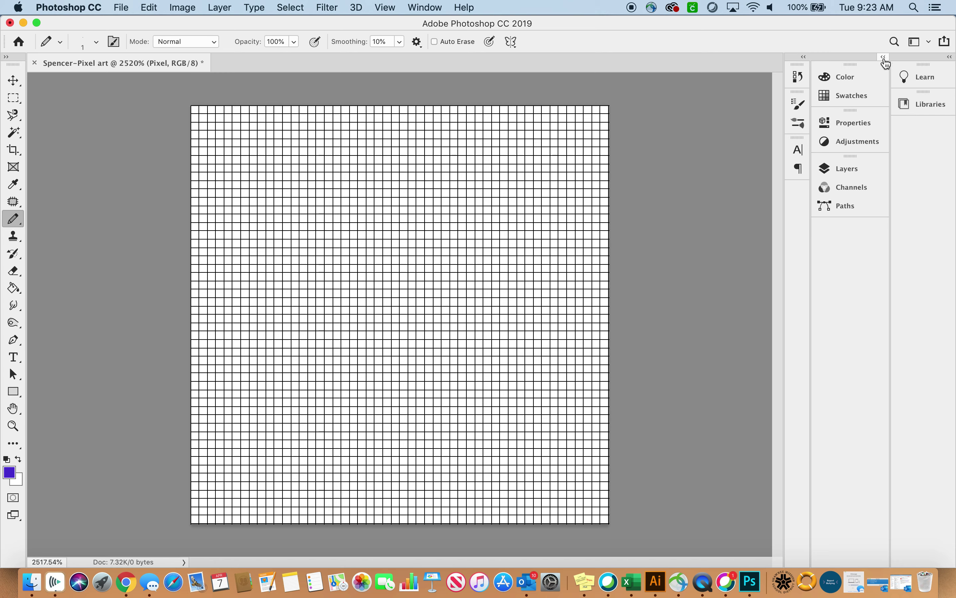
pyautogui.click(850, 79)
pyautogui.click(849, 79)
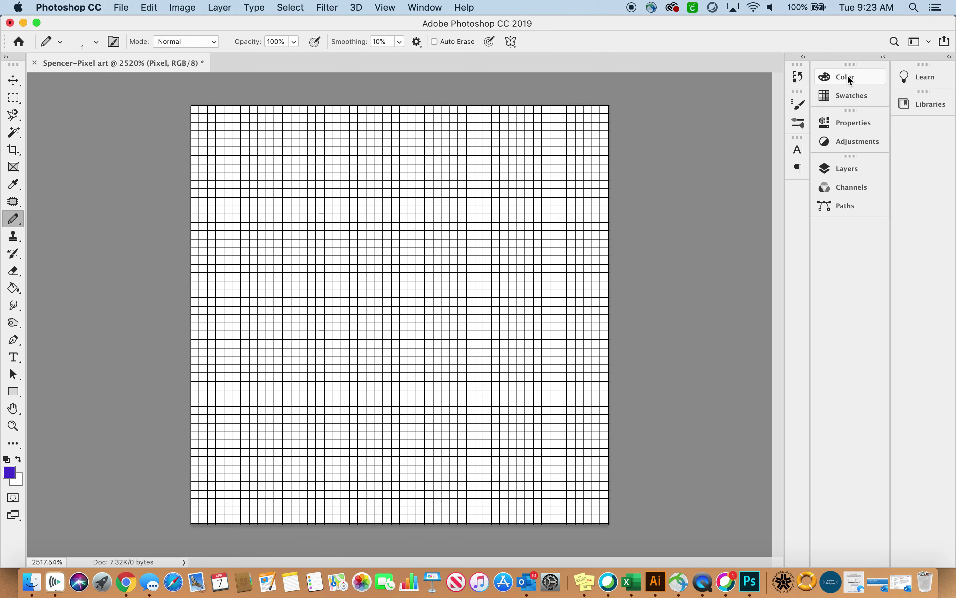
pyautogui.click(886, 58)
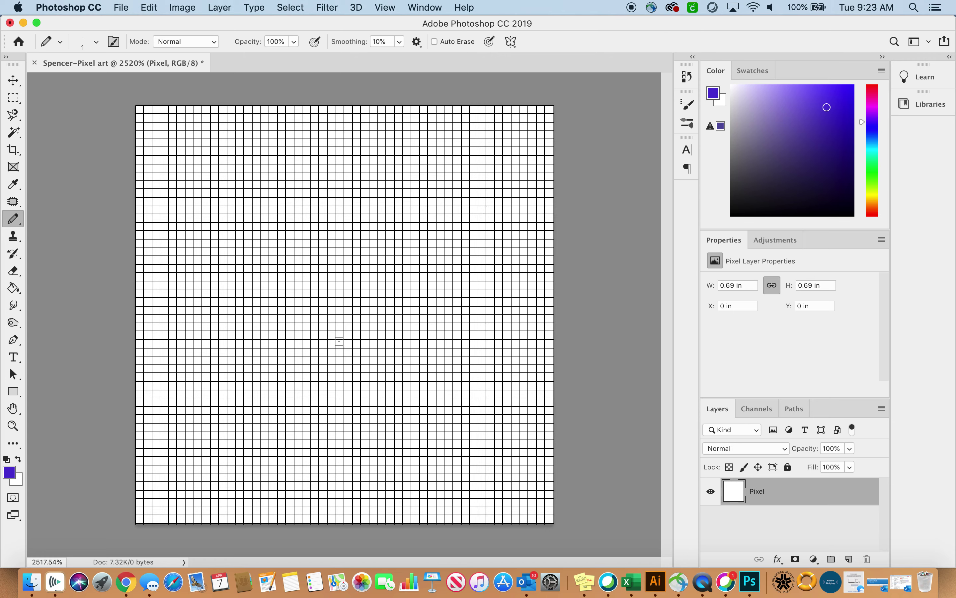
# - Pencil two purple eye pixels one square apart and a U-shaped mouth seven squares wide below them
pyautogui.scroll(5, 339, 341)
pyautogui.scroll(1, 339, 341)
pyautogui.click(318, 288)
pyautogui.click(353, 288)
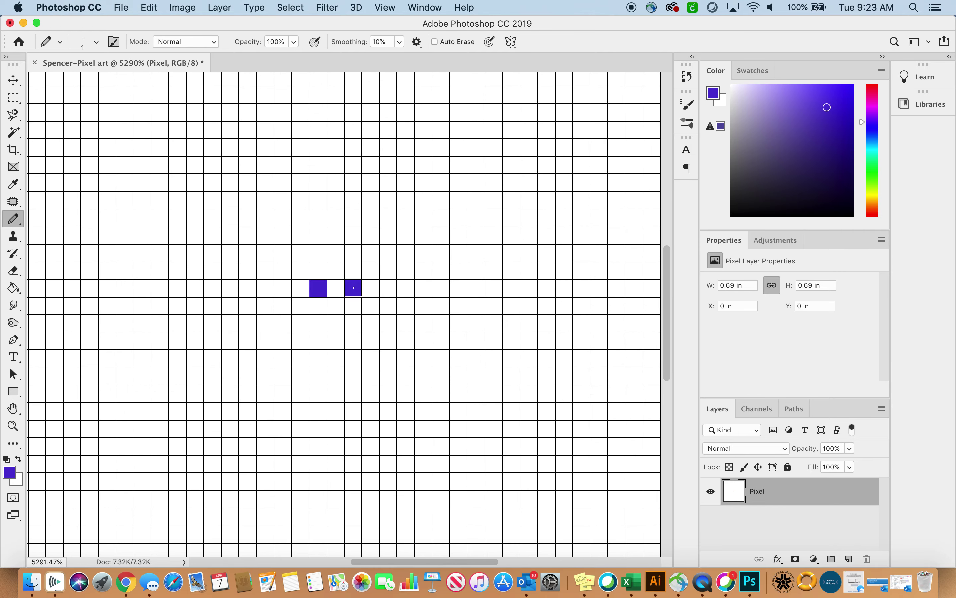
pyautogui.moveTo(286, 308)
pyautogui.mouseDown()
pyautogui.moveTo(283, 319)
pyautogui.moveTo(318, 341)
pyautogui.moveTo(369, 340)
pyautogui.moveTo(391, 317)
pyautogui.mouseUp()
# - Add purple eyebrow pixels above and outward from both eyes, plus one pixel beneath the mouth
pyautogui.click(300, 270)
pyautogui.click(353, 270)
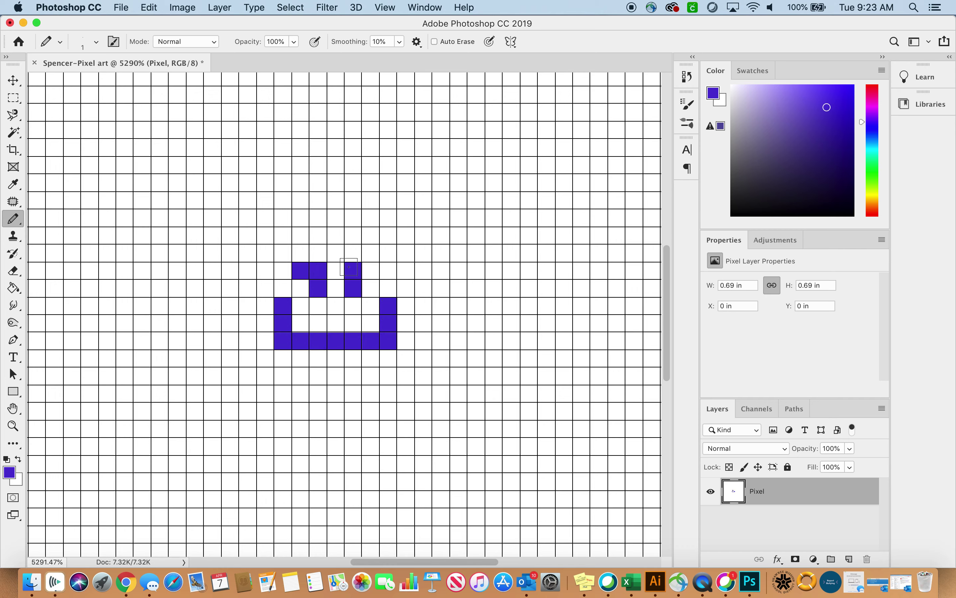
pyautogui.click(374, 269)
pyautogui.click(314, 354)
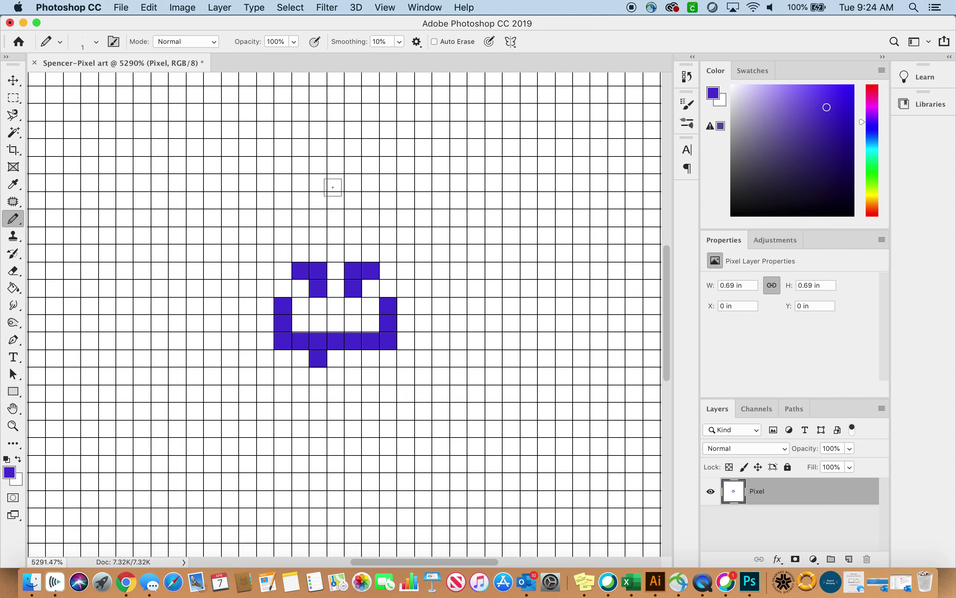